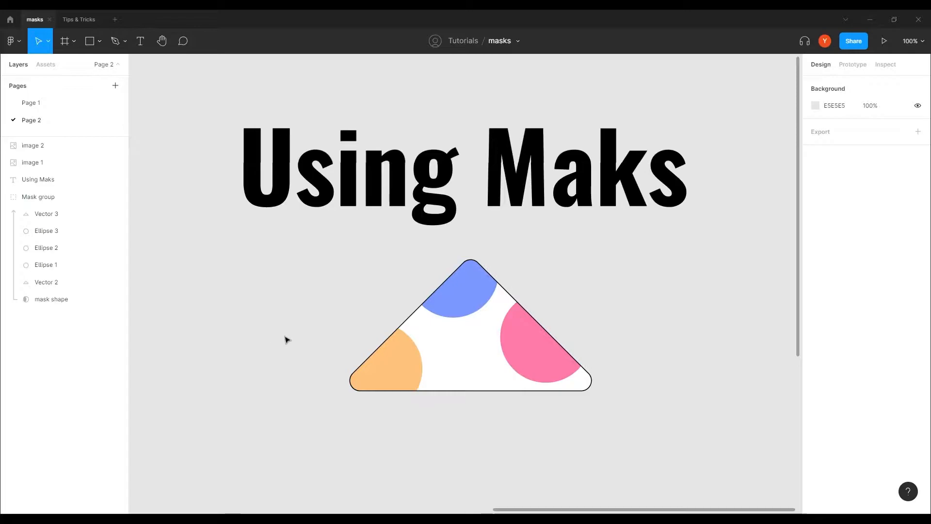
scroll(270, 387, "down", 3)
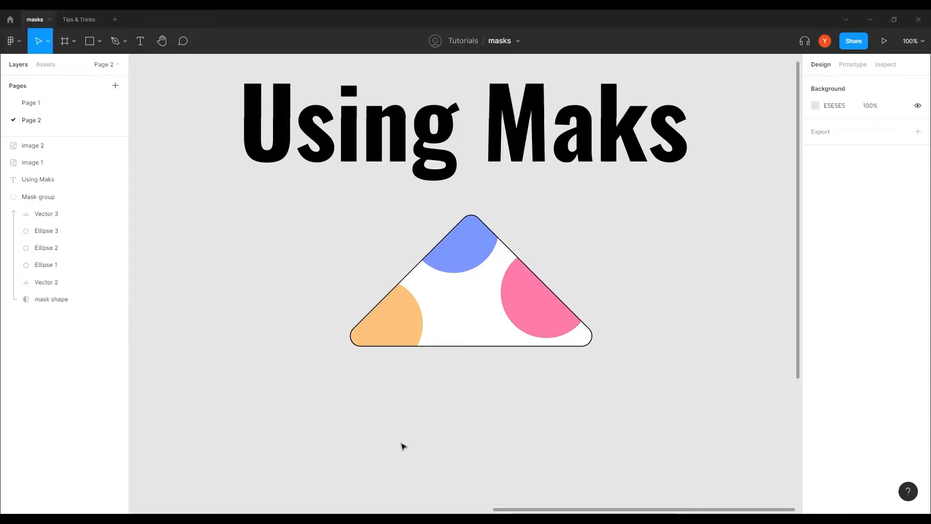
left_click_drag(461, 430, 426, 351)
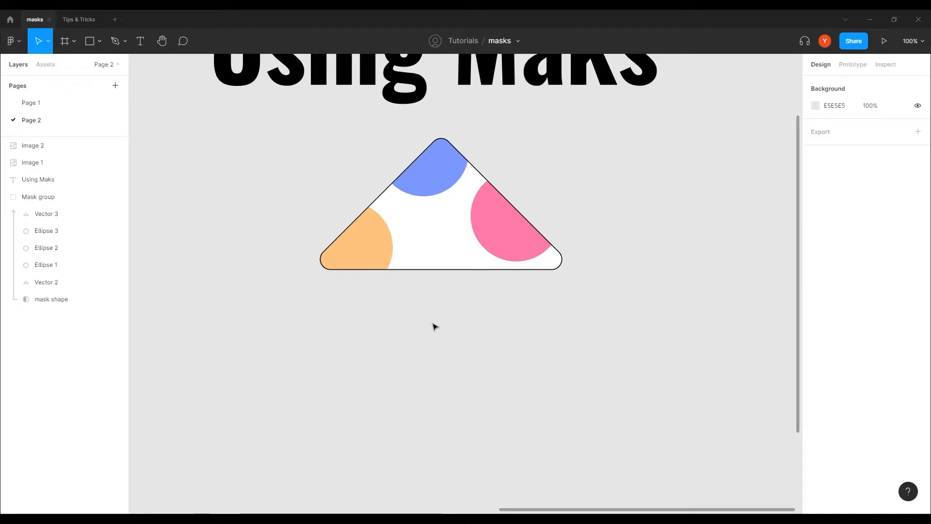
scroll(434, 327, "up", 4)
left_click(474, 353)
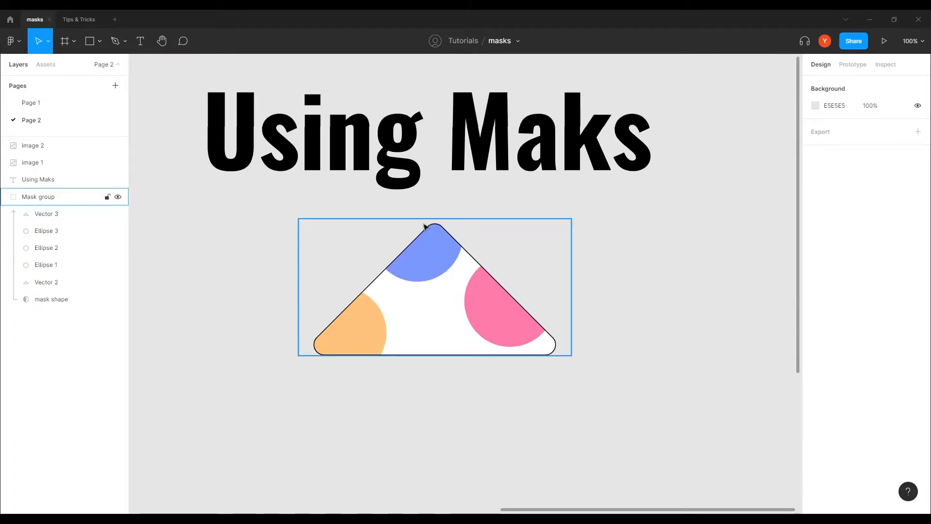
left_click(562, 359)
left_click(530, 353)
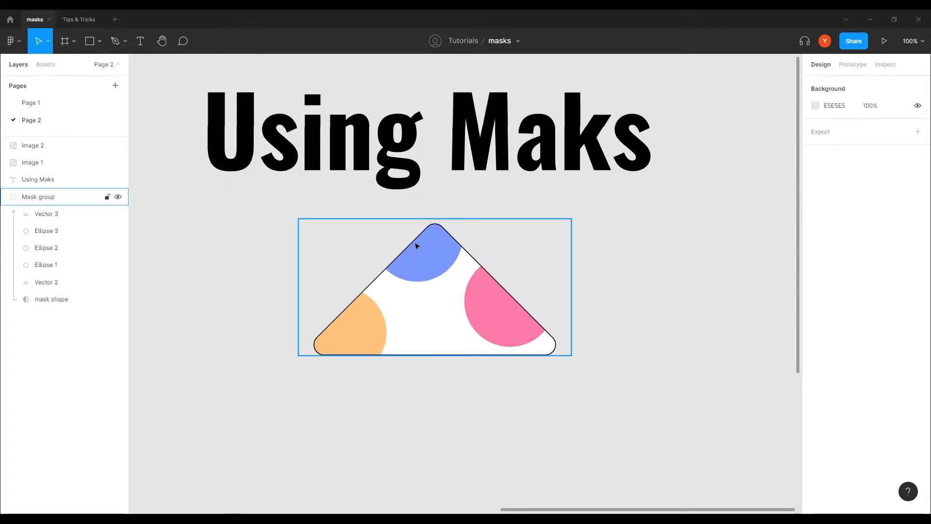
Step: Shift the orange and blue circles slightly inside the triangular mask group
double_click(358, 336)
mouse_move(359, 336)
left_mouse_down()
mouse_move(370, 326)
mouse_move(363, 335)
left_mouse_up()
left_click(425, 273)
left_click_drag(425, 273, 418, 278)
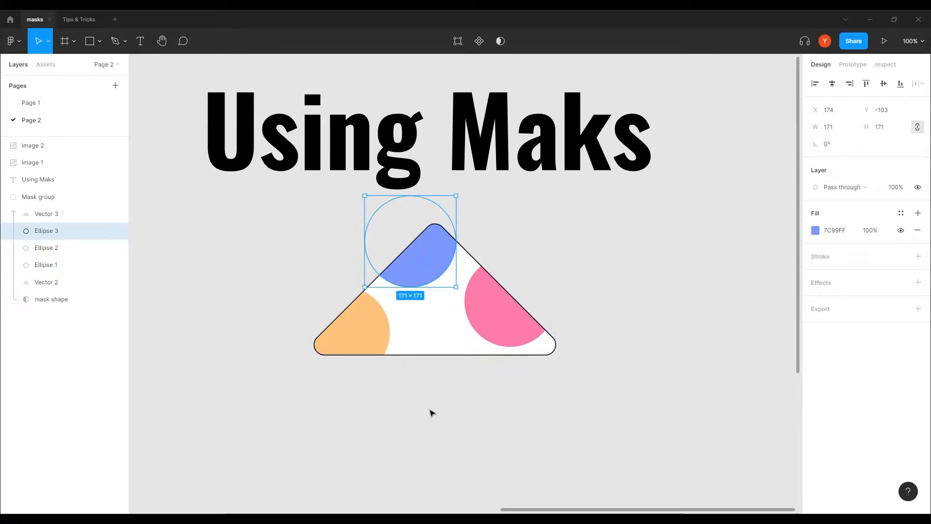
Step: Try moving the triangle's mask shape away from its masked contents, and undo the move
left_click(45, 300)
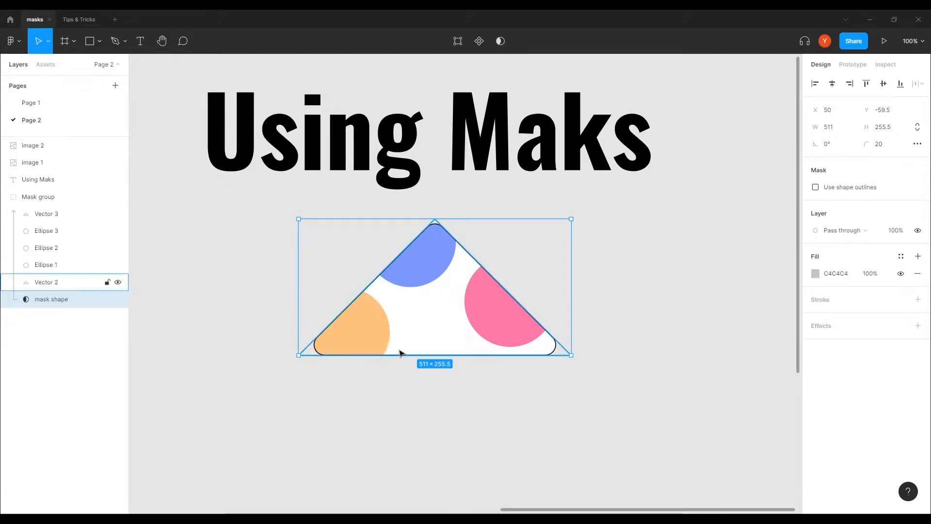
left_click_drag(405, 353, 351, 365)
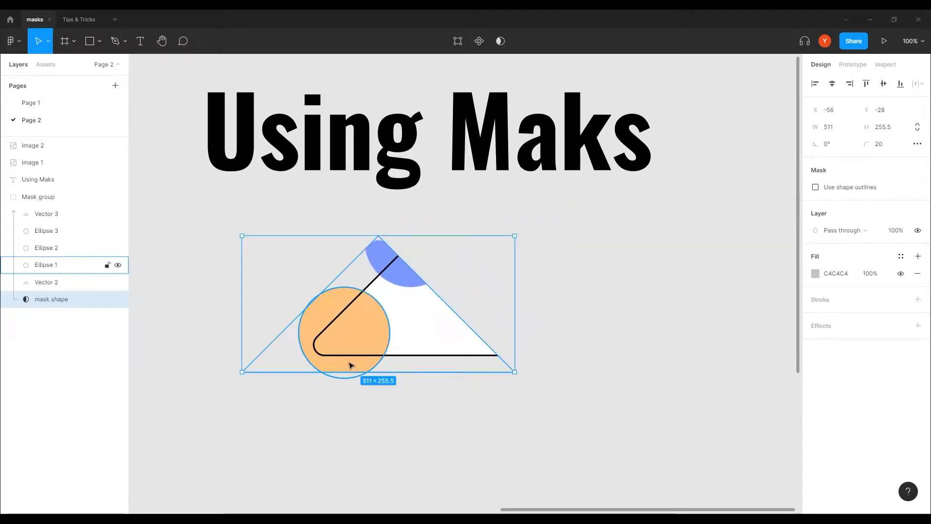
key("ctrl+z")
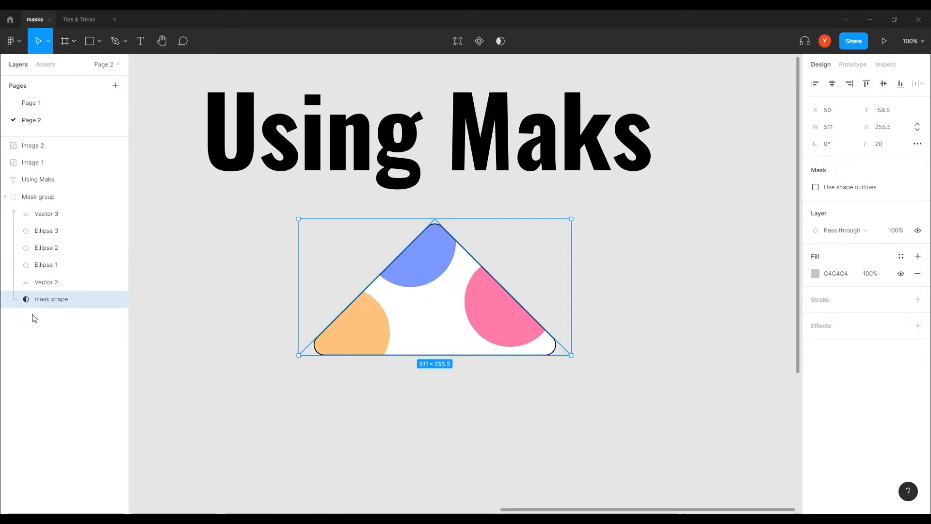
Step: Examine the triangle's masked layers one by one: Vector 2, Ellipse 1, Ellipse 2, Ellipse 3 and Vector 3
left_click(49, 284)
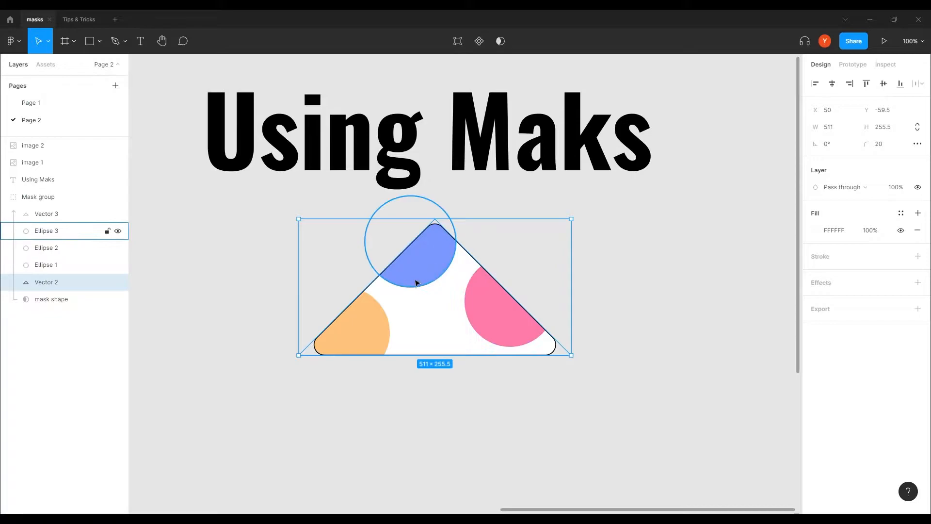
left_click(52, 264)
left_click(48, 247)
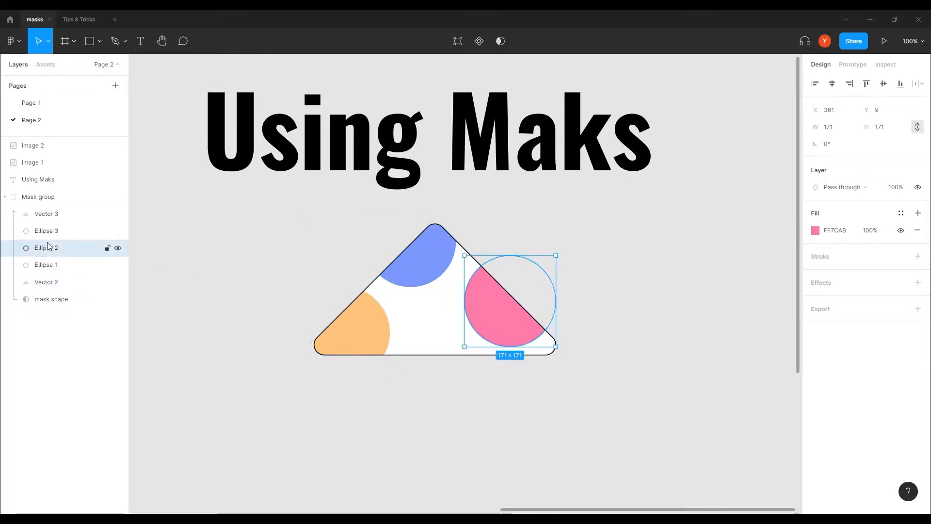
left_click(50, 230)
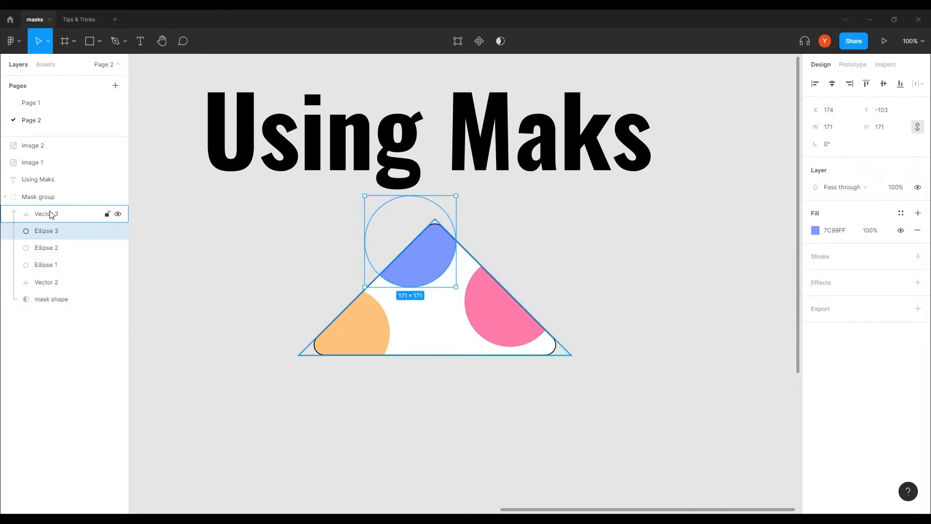
left_click(50, 213)
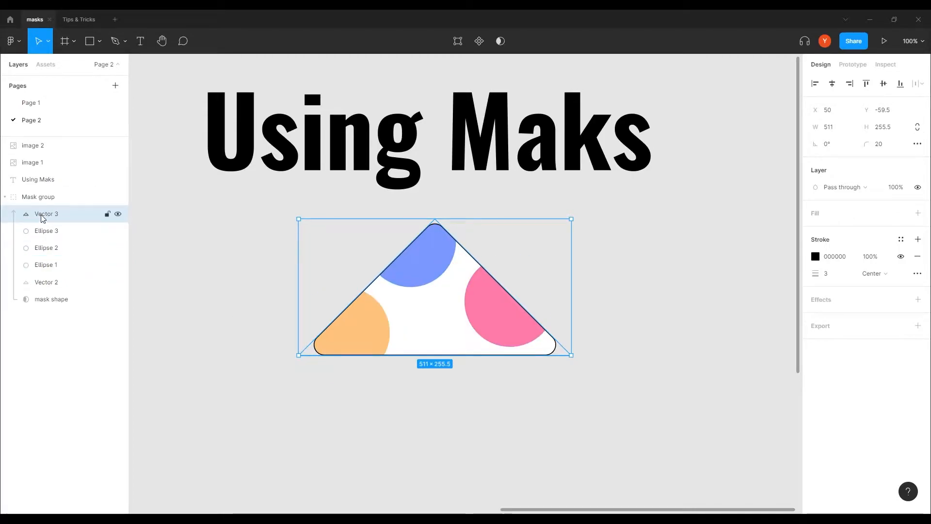
left_click(250, 320)
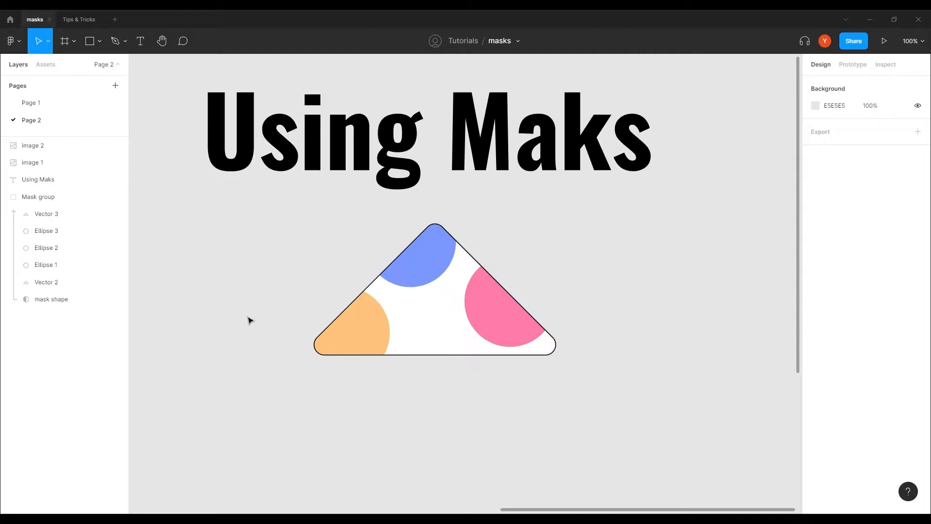
Step: Draw a rectangle about 409 × 311 below the triangle and name its layer "mask shape"
left_click_drag(289, 445, 284, 220)
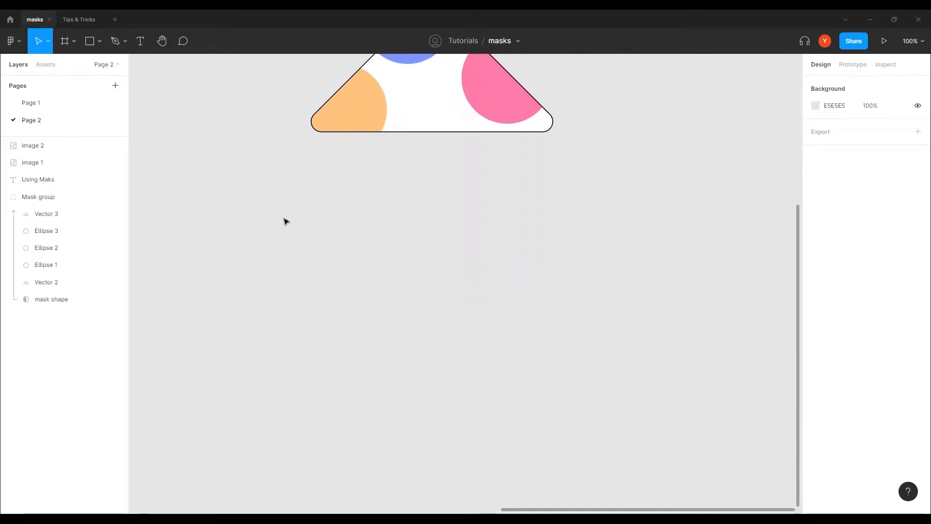
left_click(90, 40)
mouse_move(541, 204)
left_mouse_down()
mouse_move(421, 311)
mouse_move(326, 376)
mouse_move(323, 369)
left_mouse_up()
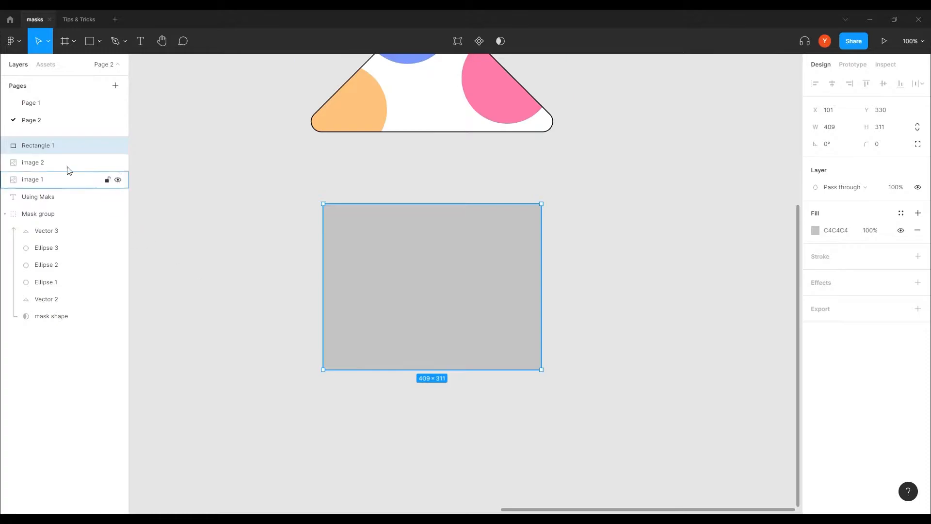
double_click(43, 145)
type("m")
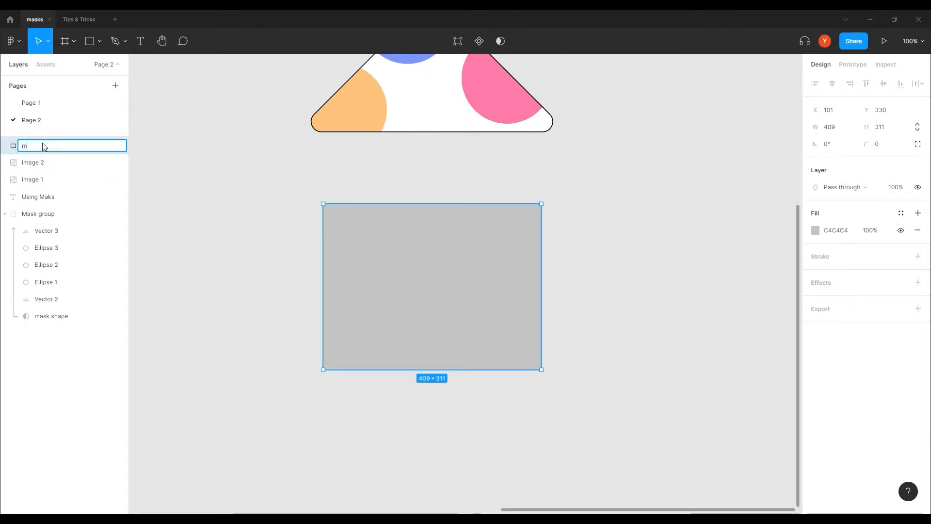
type("ask shape")
key("Return")
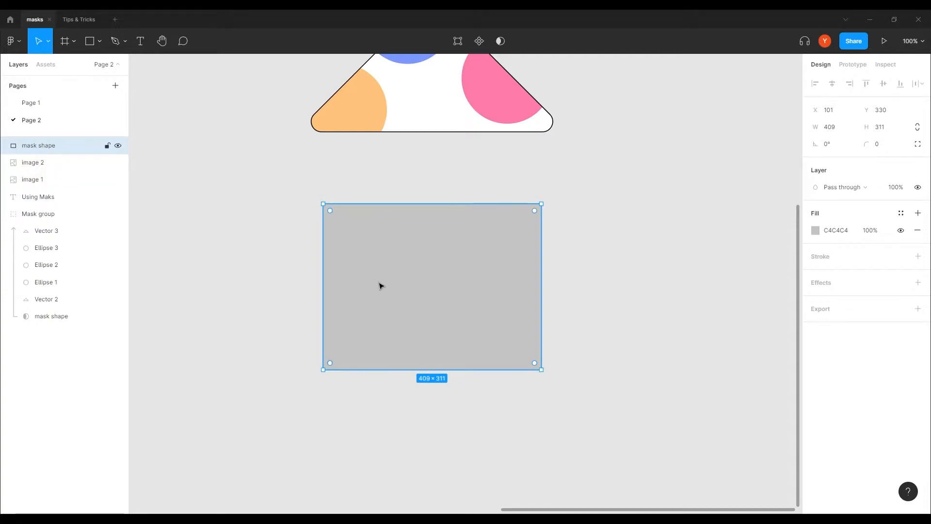
Step: Move the mask shape rectangle over the middle of the boardwalk landscape image
left_click_drag(418, 289, 411, 209)
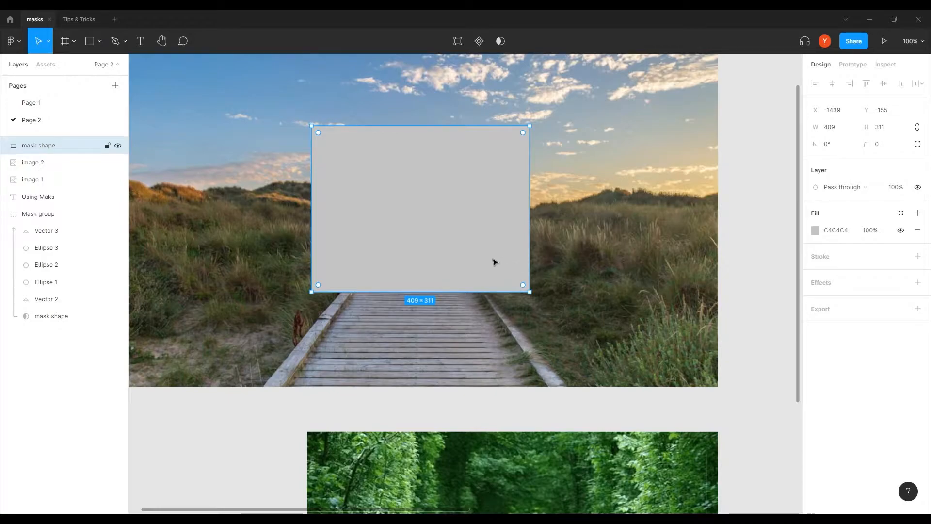
scroll(461, 262, "left", 4)
scroll(461, 262, "up", 1)
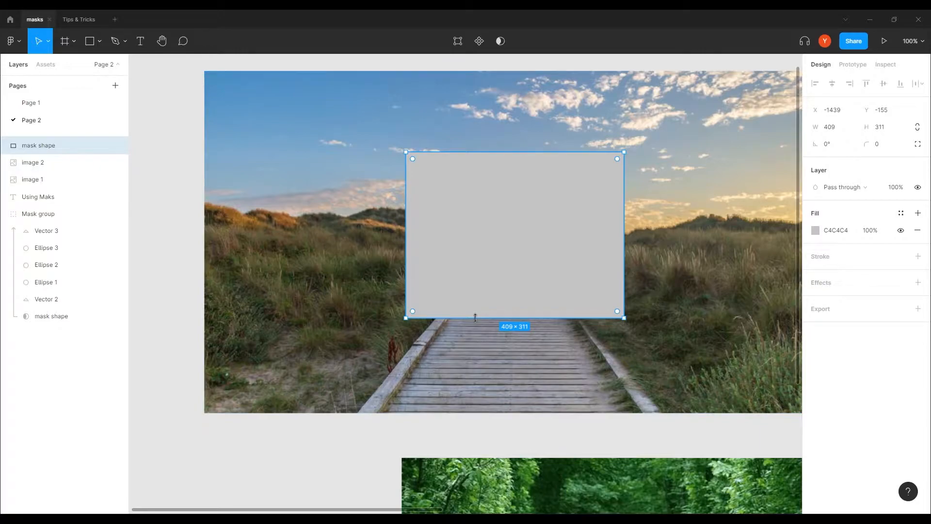
Step: Place the rectangle's layer directly beneath image 1 and use it as the mask for that image
left_click(122, 180)
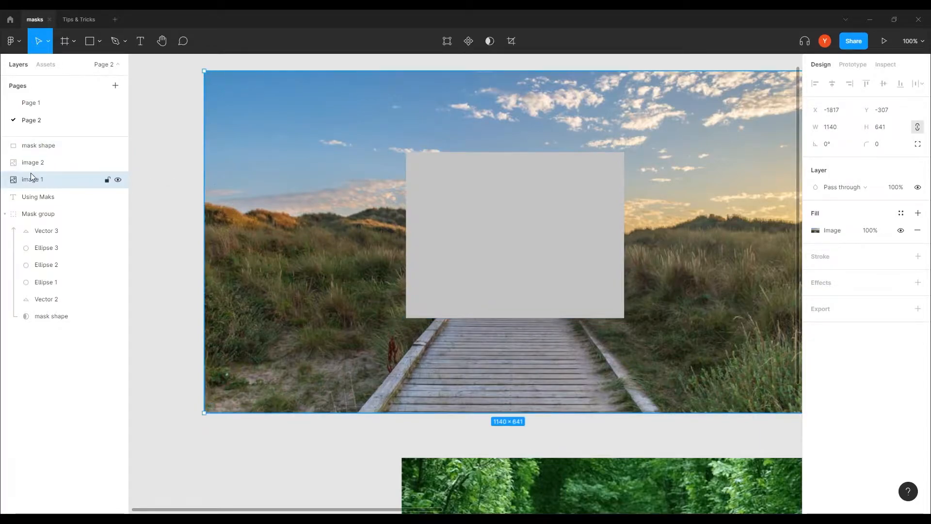
left_click(32, 150)
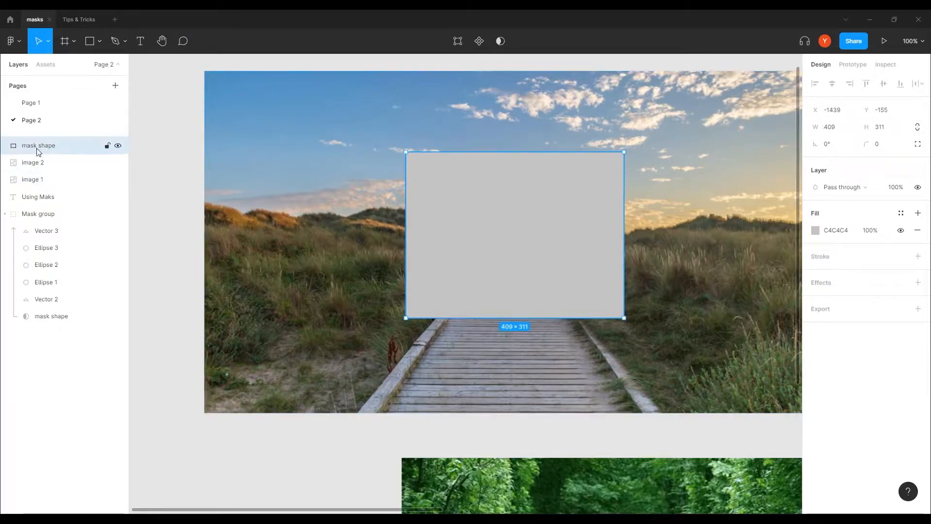
left_click_drag(36, 147, 31, 189)
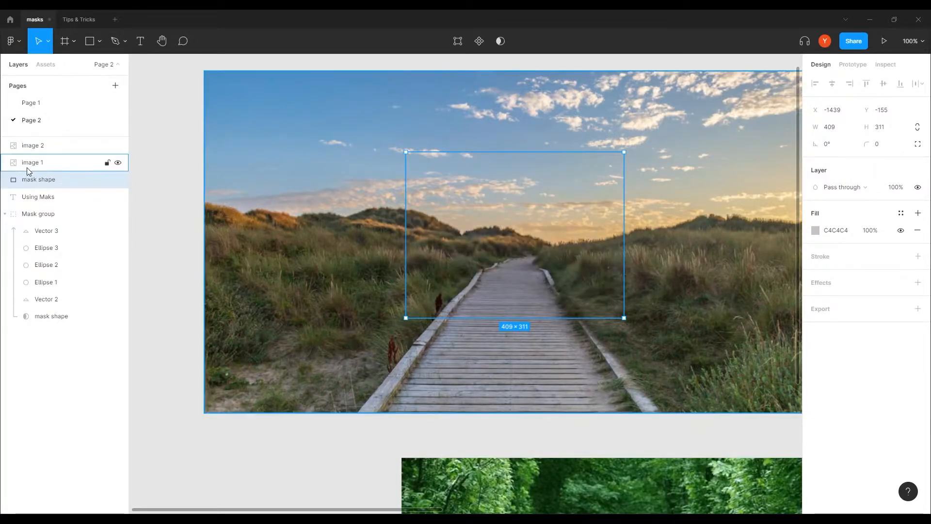
left_click(52, 165, "shift")
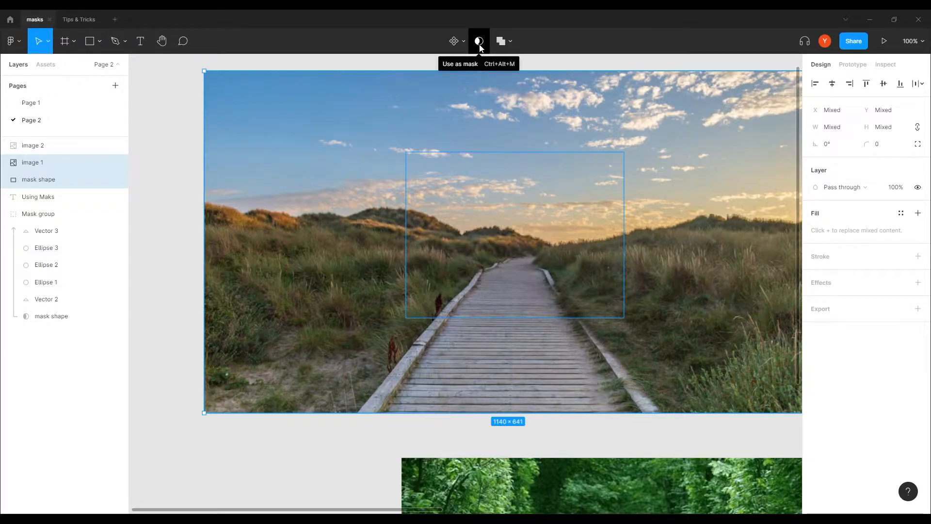
right_click(418, 128)
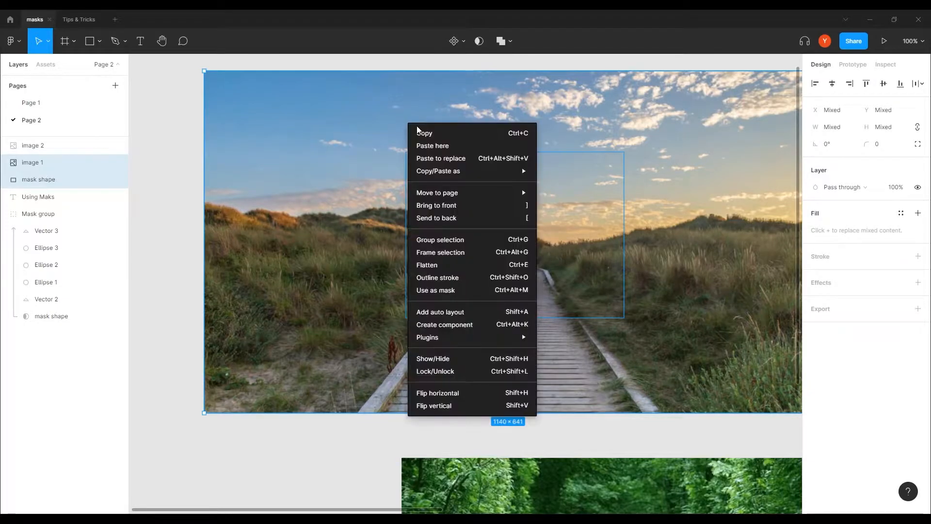
left_click(443, 291)
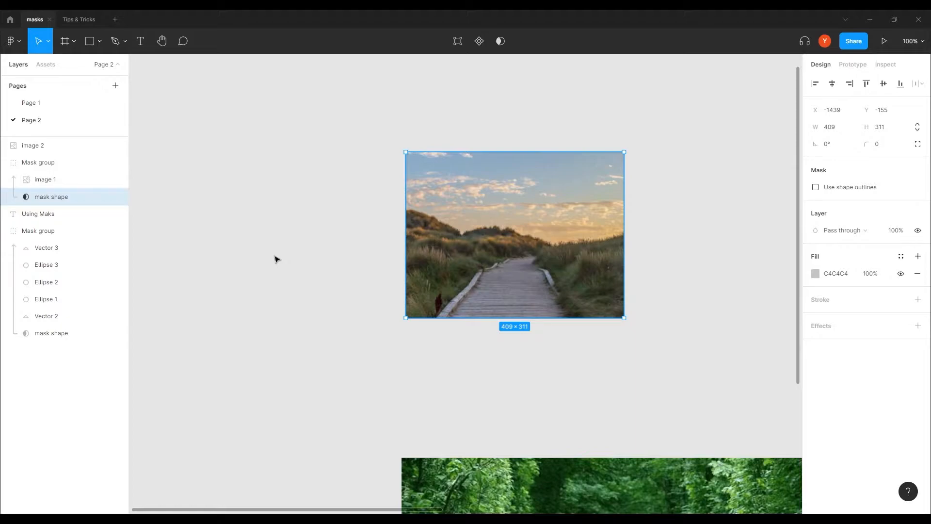
Step: Shrink the landscape's mask shape to about 345 × 263 and move it down to frame the boardwalk
left_click(48, 182)
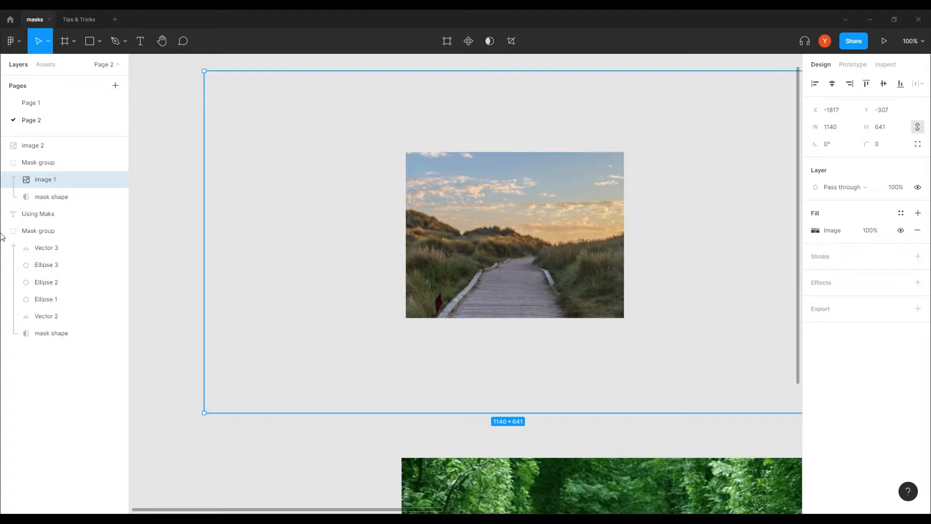
left_click(44, 197)
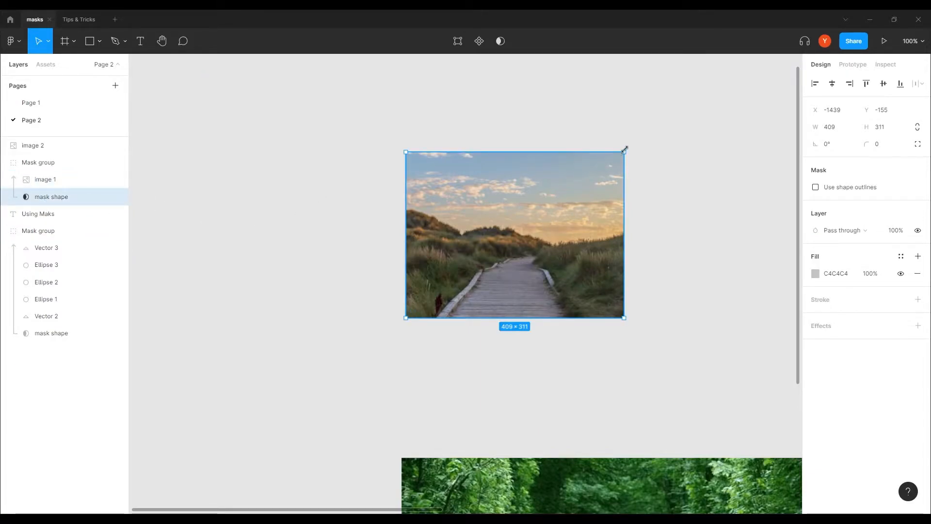
left_click_drag(624, 149, 609, 172)
left_click_drag(521, 208, 519, 232)
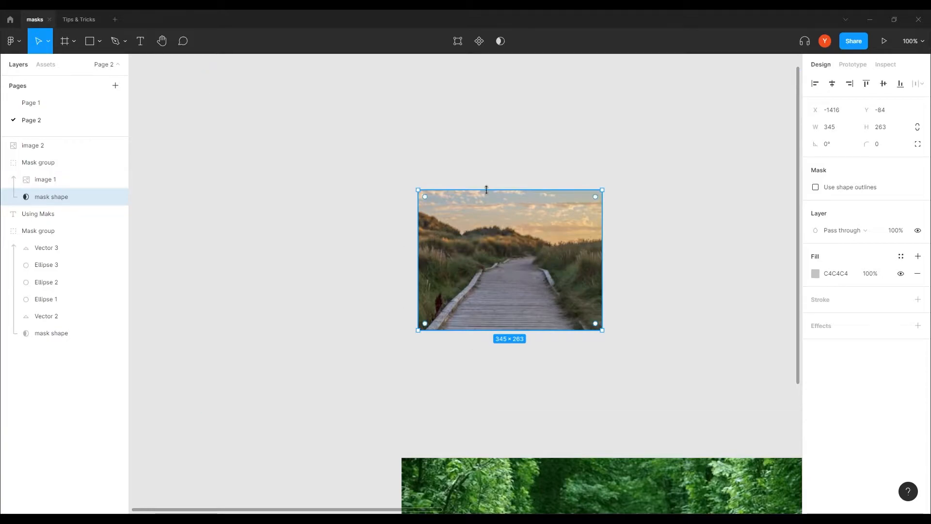
left_click_drag(572, 232, 628, 189)
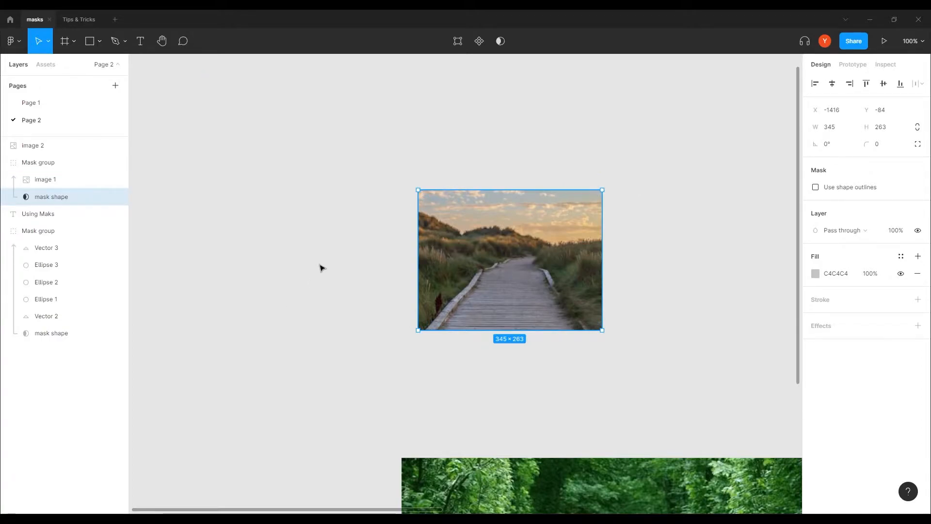
Step: Move image 1 down and to the right within its mask to show more sky and dunes
left_click(501, 241)
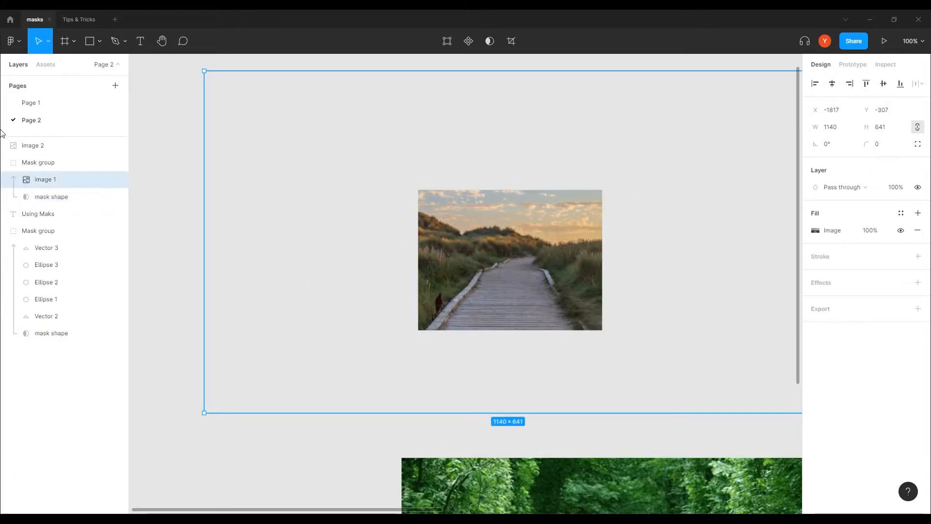
left_click_drag(534, 259, 566, 300)
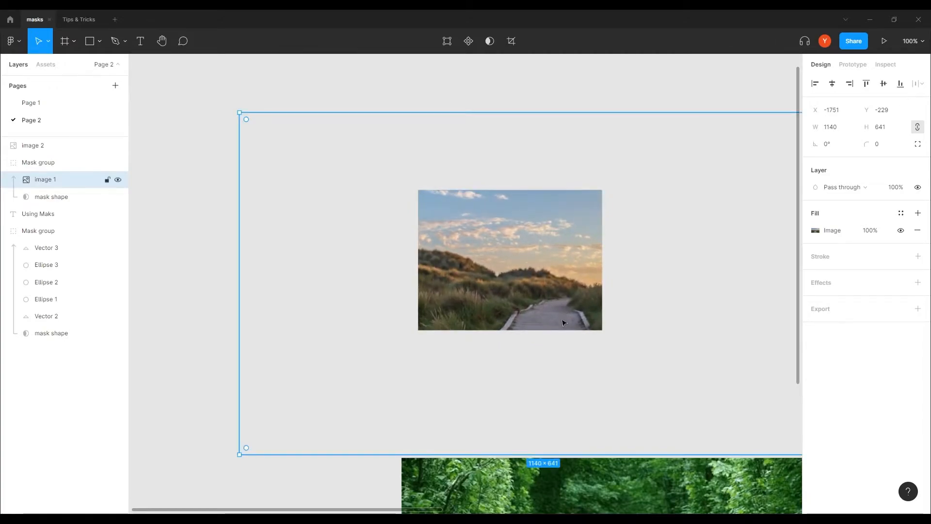
Step: Scale the landscape's mask group up to about 421 × 321 and move it slightly left
left_click(37, 162)
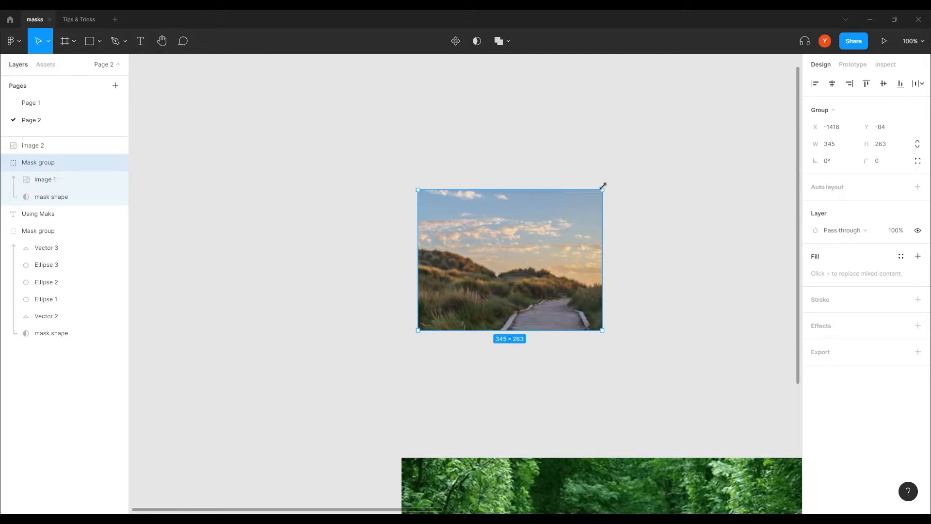
left_click_drag(603, 186, 619, 159)
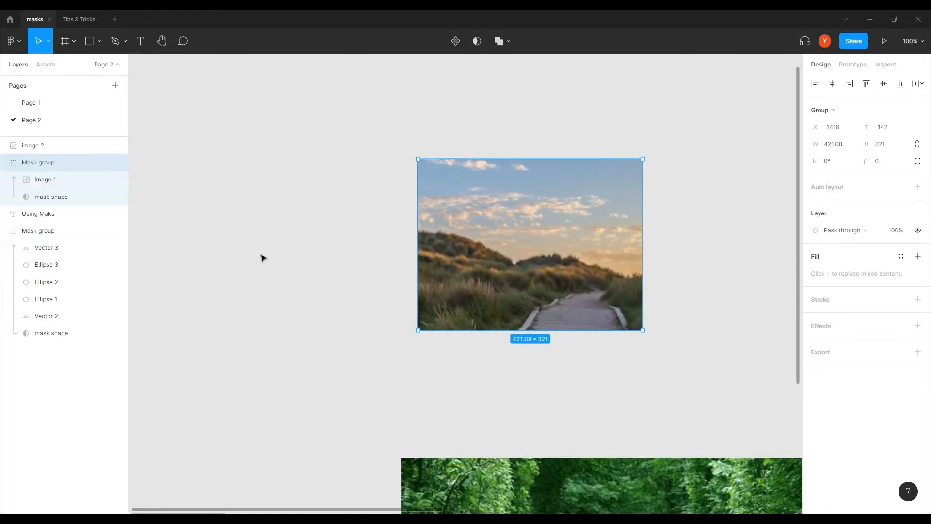
left_click_drag(473, 244, 446, 242)
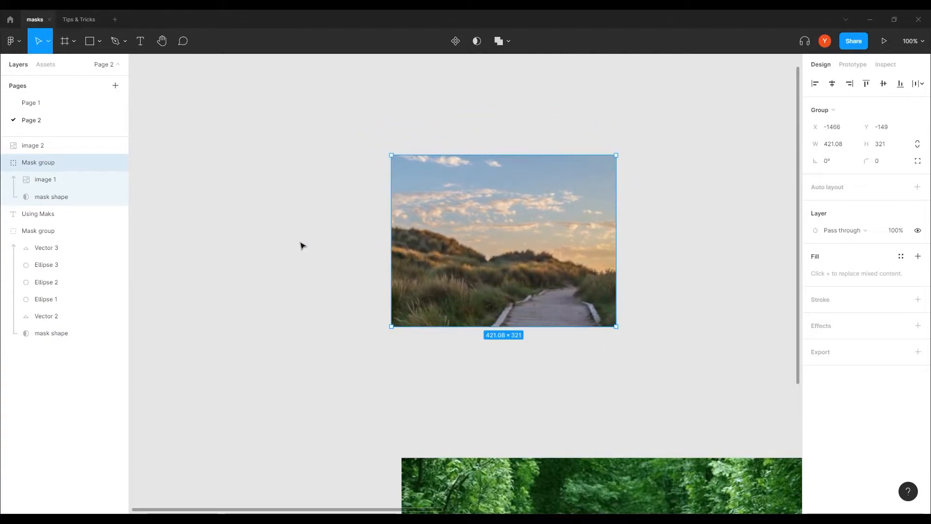
Step: Move the landscape's mask group to about X -1273, Y -141, centred above the forest image
left_click(49, 195)
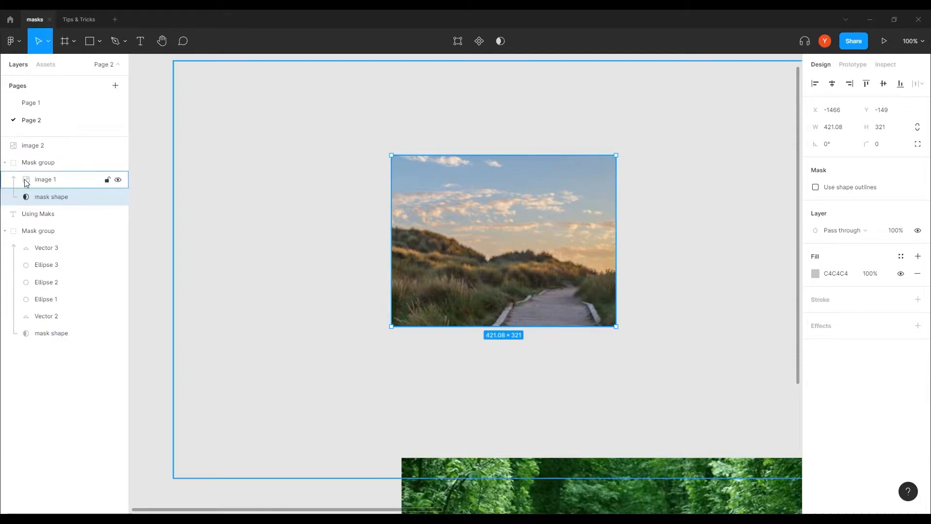
left_click(288, 219)
key("ctrl+minus")
left_click_drag(404, 245, 281, 207)
left_click_drag(346, 229, 398, 231)
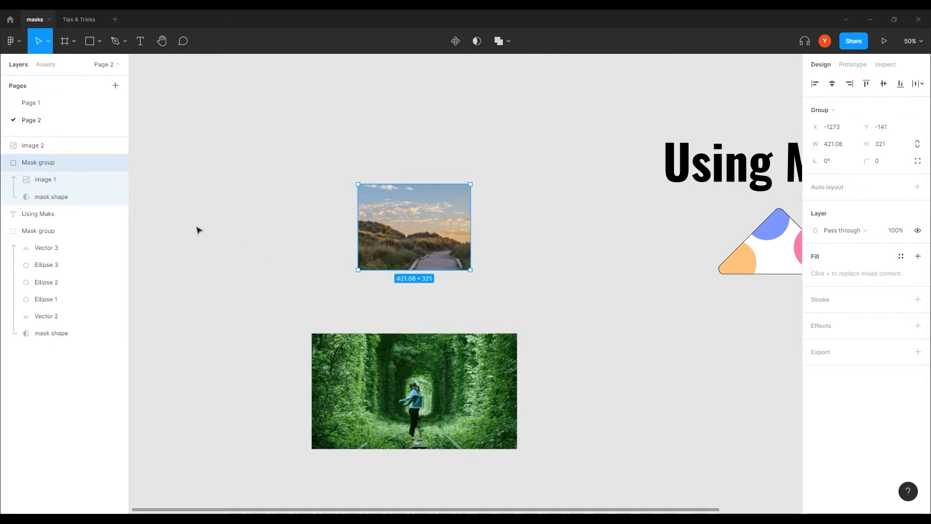
Step: Draw a closed, irregular ten-point vector shape about 422 × 401 in the empty area between the landscape and the triangle illustration
left_click(115, 40)
left_click(628, 221)
left_click(580, 231)
left_click(608, 268)
left_click(570, 287)
left_click(570, 327)
left_click(635, 327)
left_click_drag(651, 297, 671, 287)
left_click(680, 274)
left_click(632, 257)
left_click(665, 237)
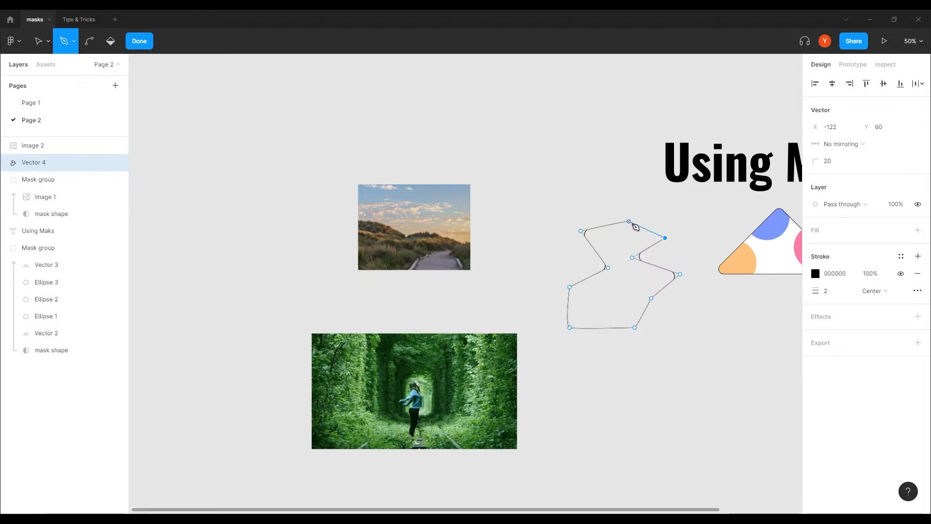
left_click(629, 221)
key("Escape")
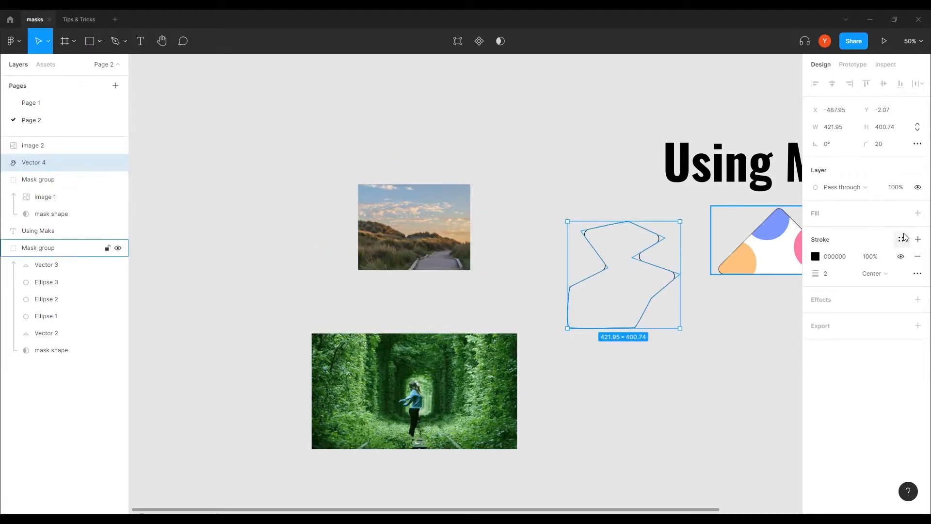
Step: Give the drawn vector shape a C4C4C4 fill without a stroke and move it behind the middle of the forest image
left_click(917, 213)
left_click(917, 273)
left_click_drag(617, 301, 402, 422)
scroll(301, 418, "down", 2)
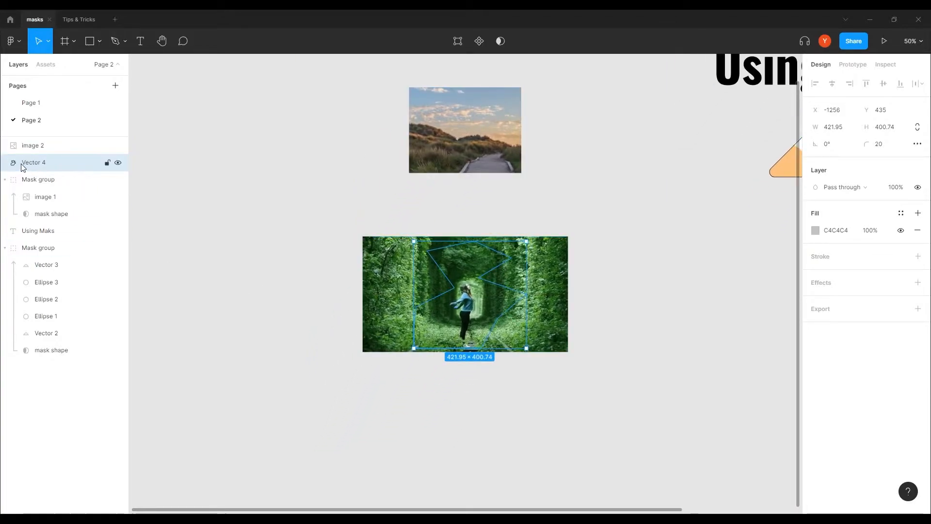
Step: Mask image 2 with the Vector 4 shape beneath it and view the cut-out at 100%
left_click(36, 146, "shift")
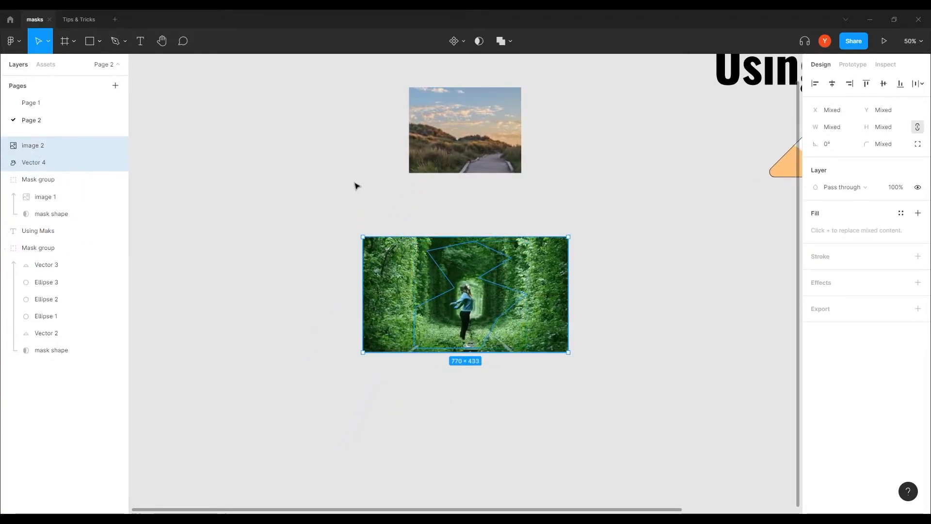
left_click(479, 41)
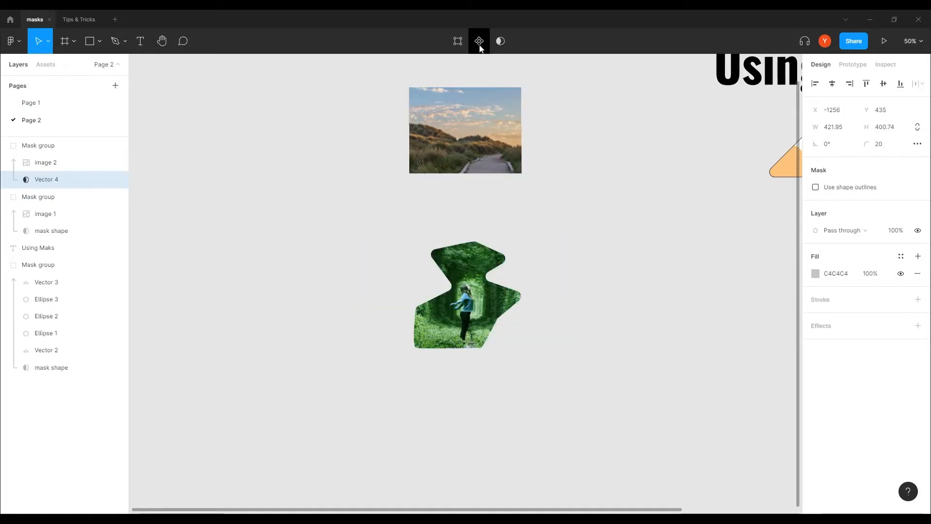
left_click(277, 242)
key("shift+0")
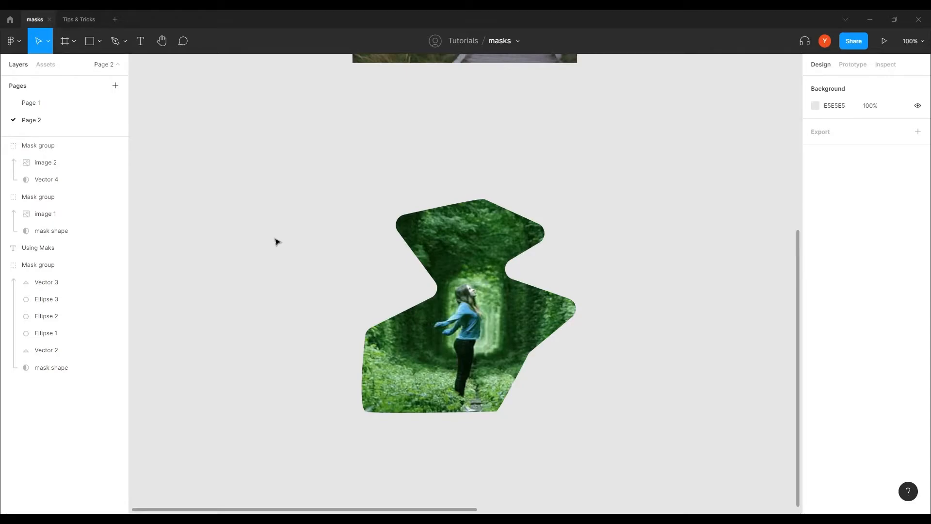
Step: Undo the masking of image 2 with Vector 4 and clear the selection
key("ctrl+z")
key("ctrl+z")
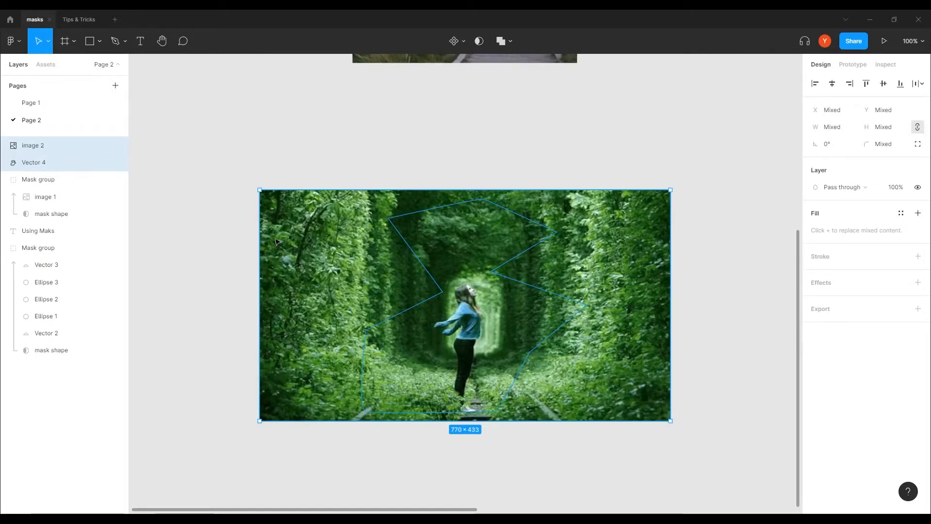
left_click(207, 185)
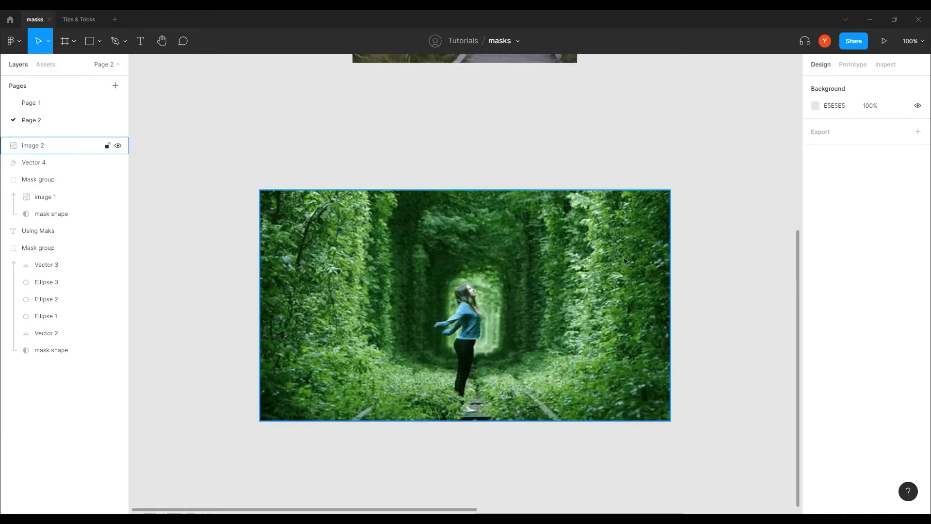
Step: Try a 50% fill opacity on the landscape's mask shape, undo it, and set the shape's layer opacity to 50% instead
scroll(435, 272, "up", 1)
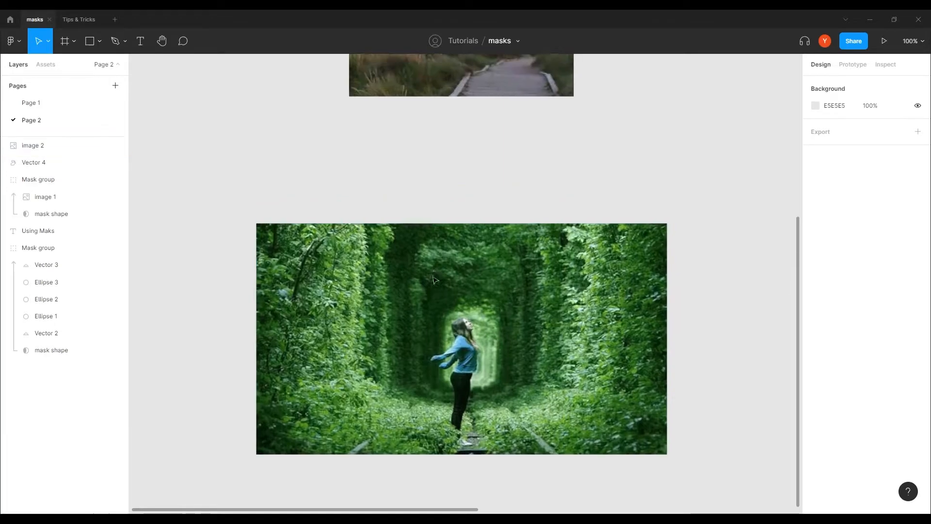
scroll(435, 272, "up", 5)
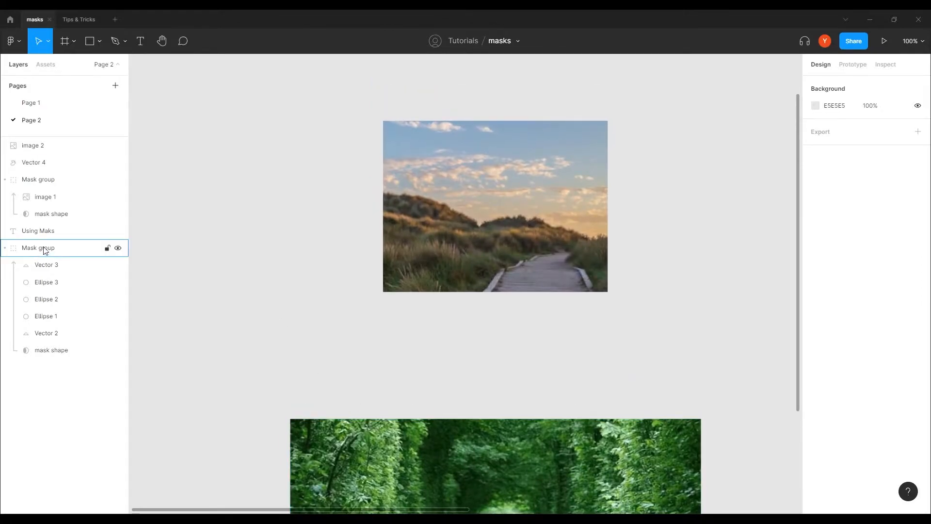
left_click(57, 215)
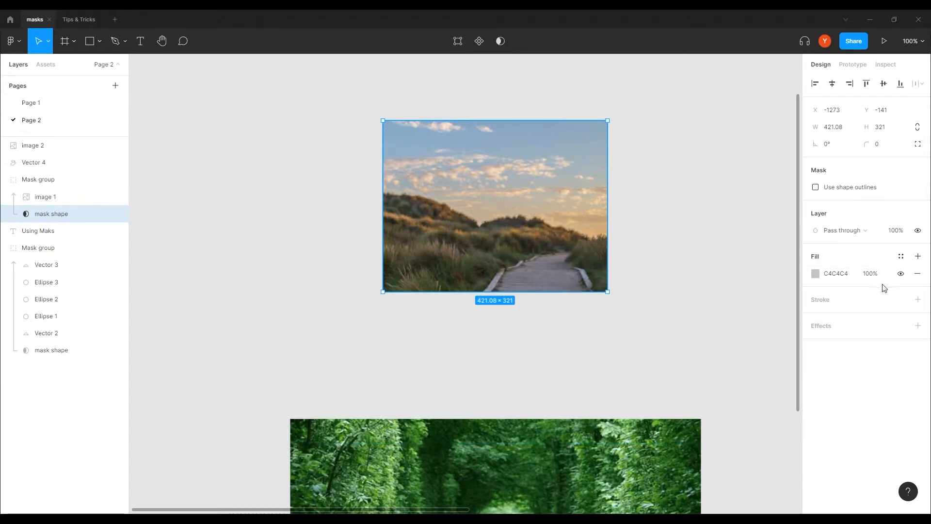
left_click(871, 275)
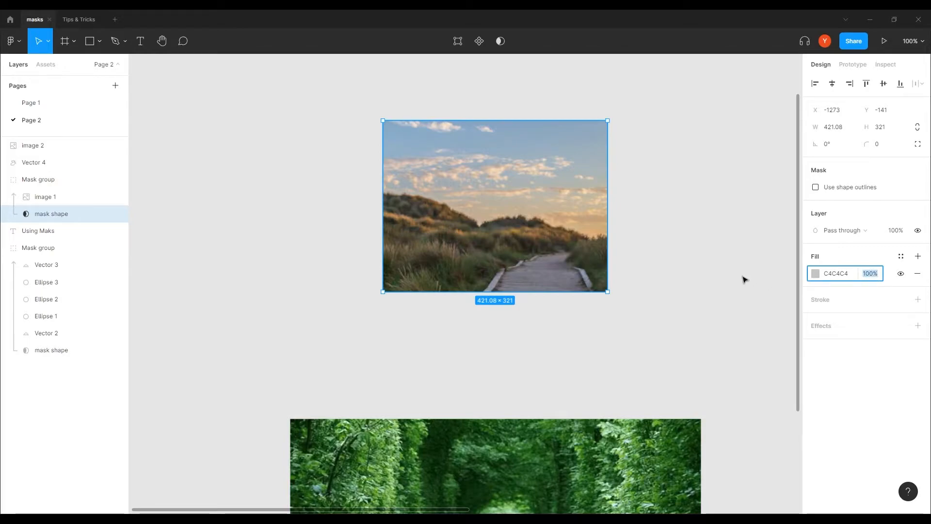
key("Return")
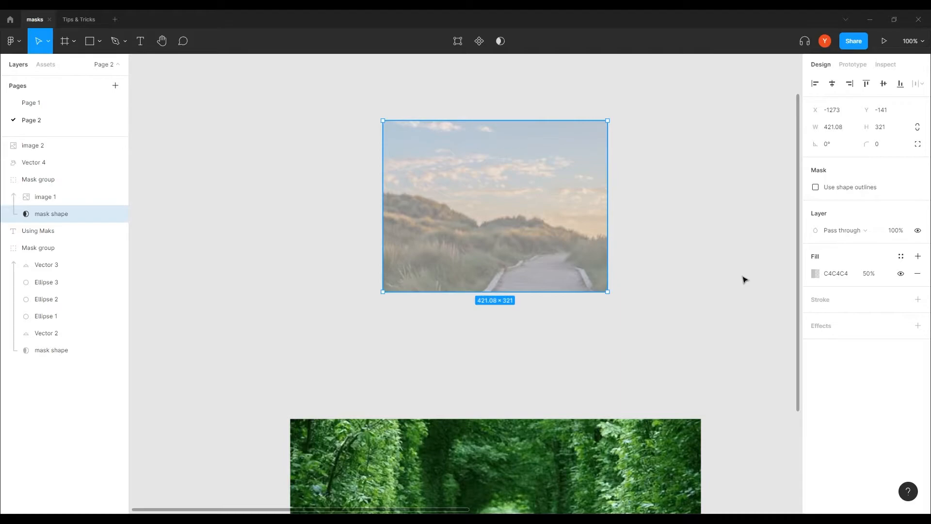
key("ctrl+z")
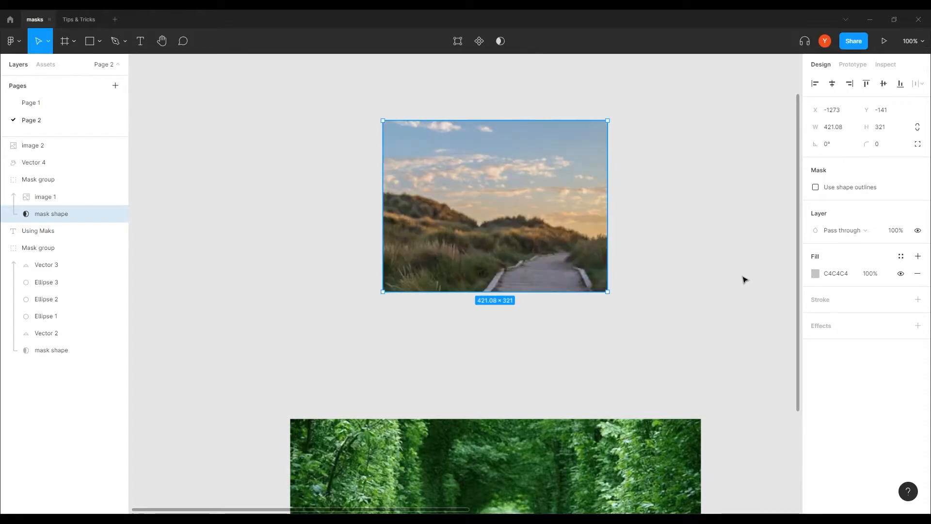
left_click(904, 231)
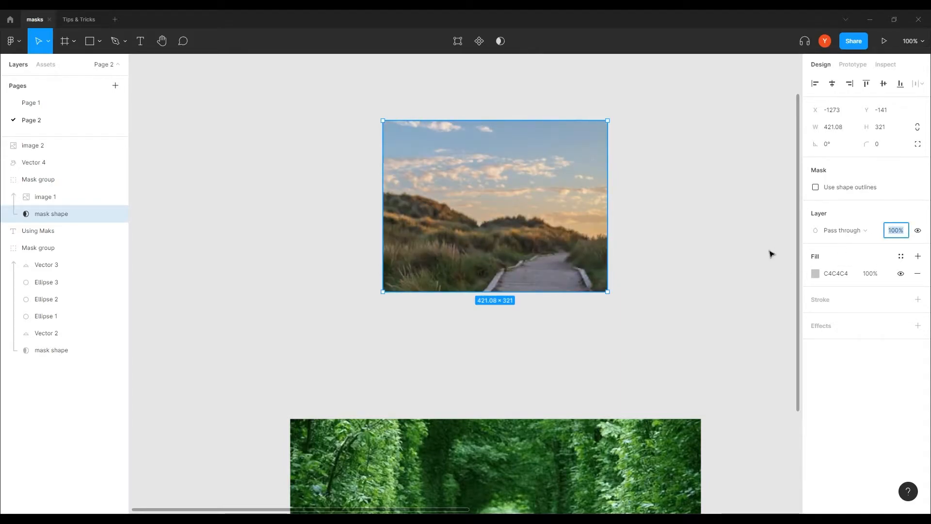
key("Return")
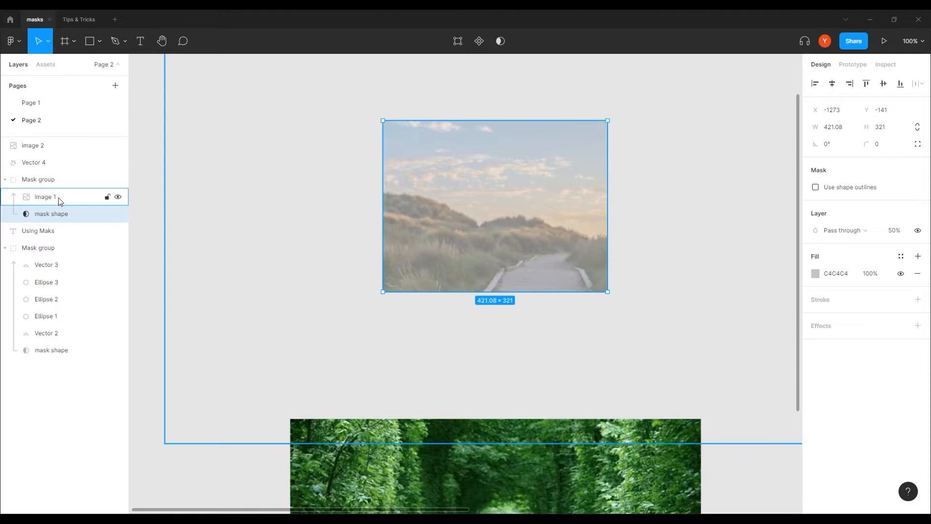
Step: Add the text "Some text" across the landscape and place its layer above image 1 within the mask group
left_click(144, 45)
left_click(457, 169)
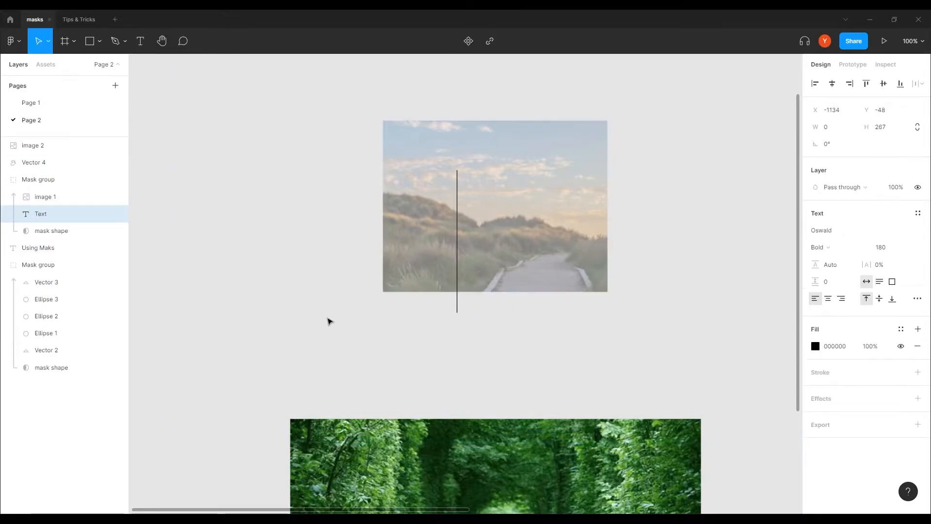
type("Some ")
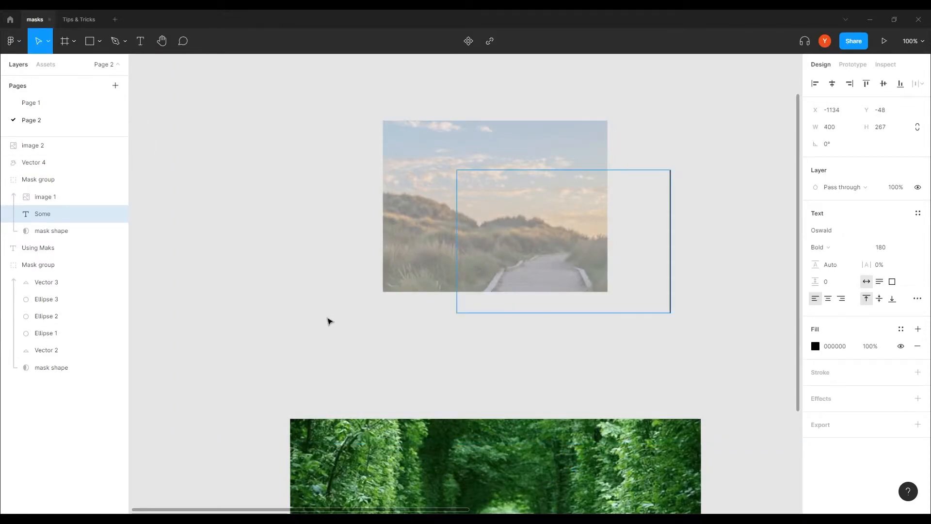
type("text")
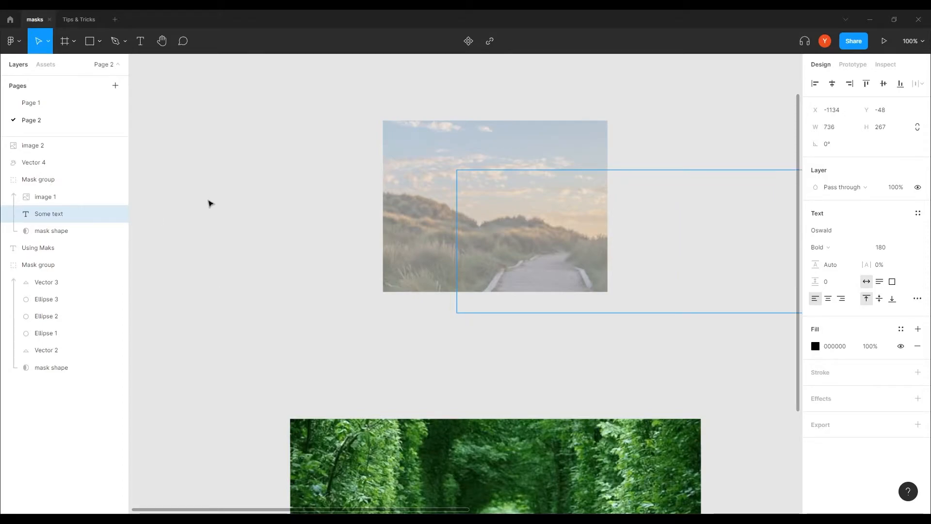
key("Escape")
left_click_drag(38, 220, 40, 194)
left_click_drag(514, 270, 353, 203)
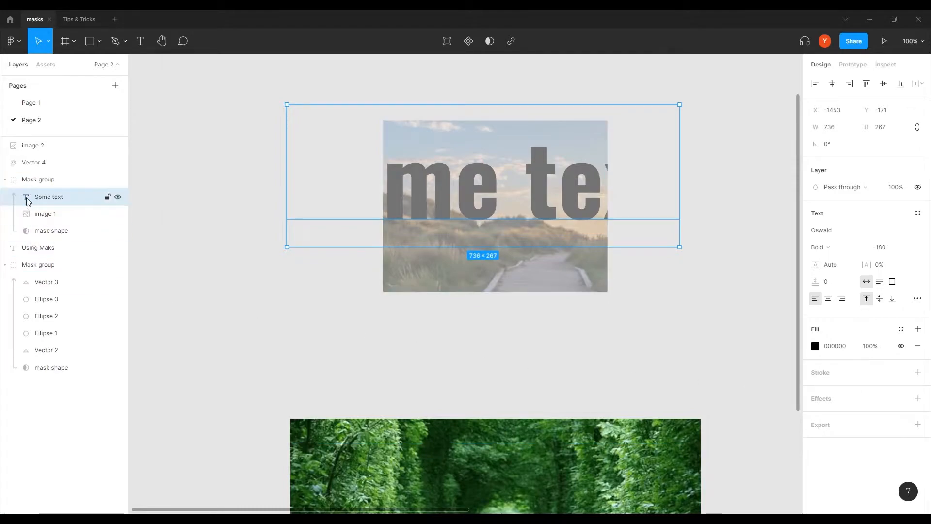
Step: Set the layer opacity of the landscape's mask shape to 100%
left_click(47, 234)
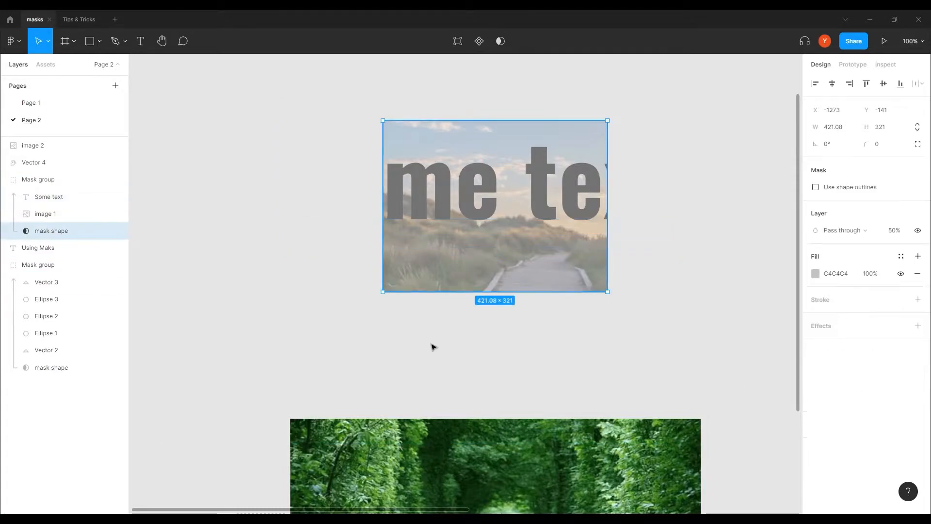
left_click(895, 230)
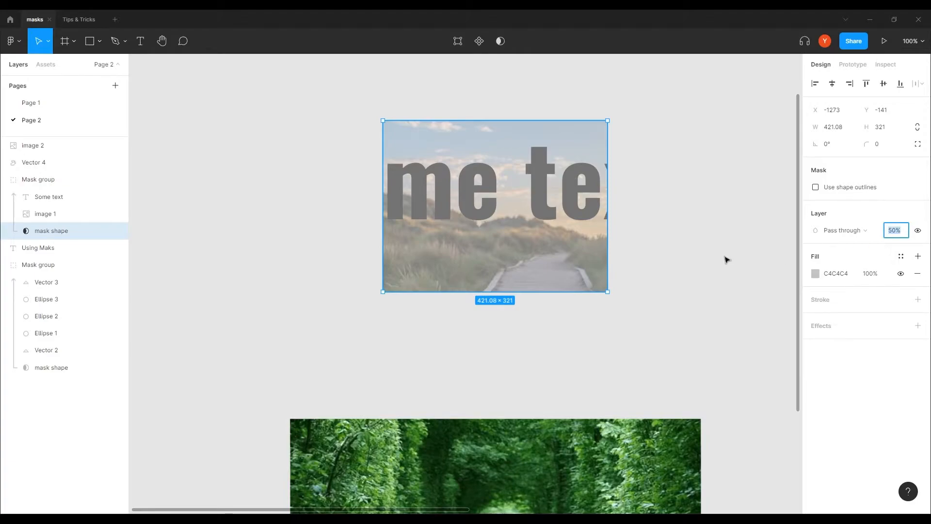
type("100")
key("Return")
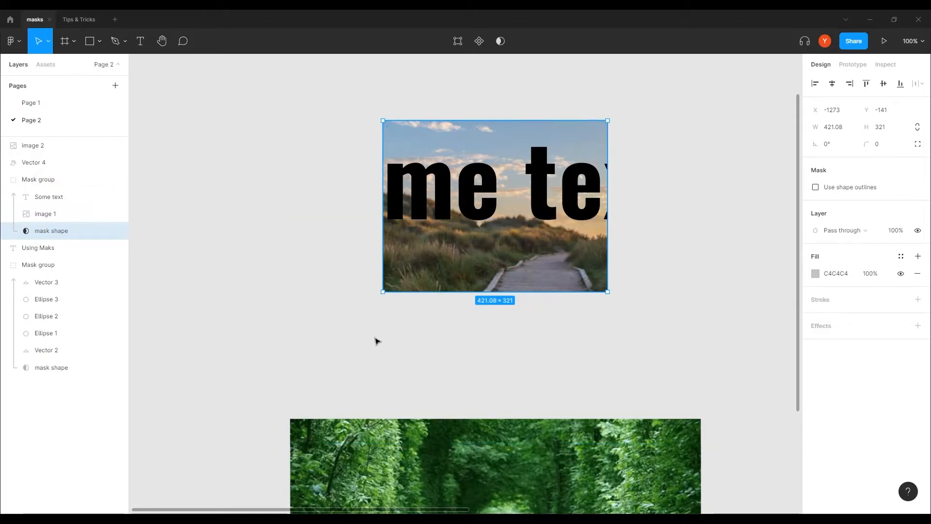
left_click(316, 297)
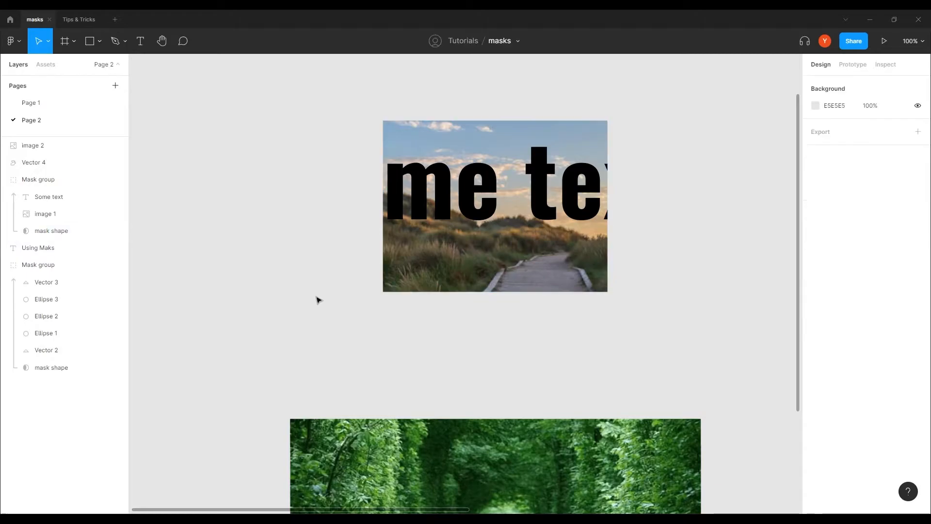
Step: Change the fill of the landscape's mask shape to a linear gradient from solid C4C4C4 to transparent
left_click(462, 272)
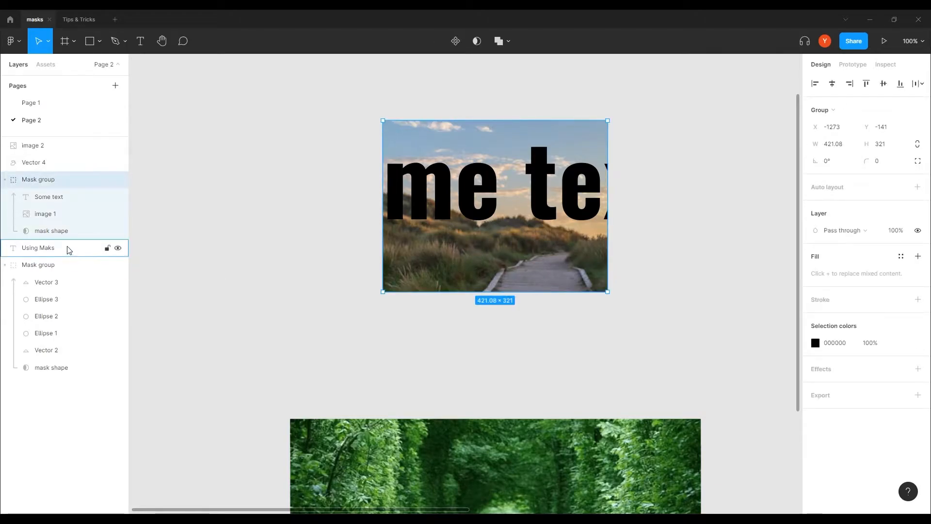
left_click(58, 232)
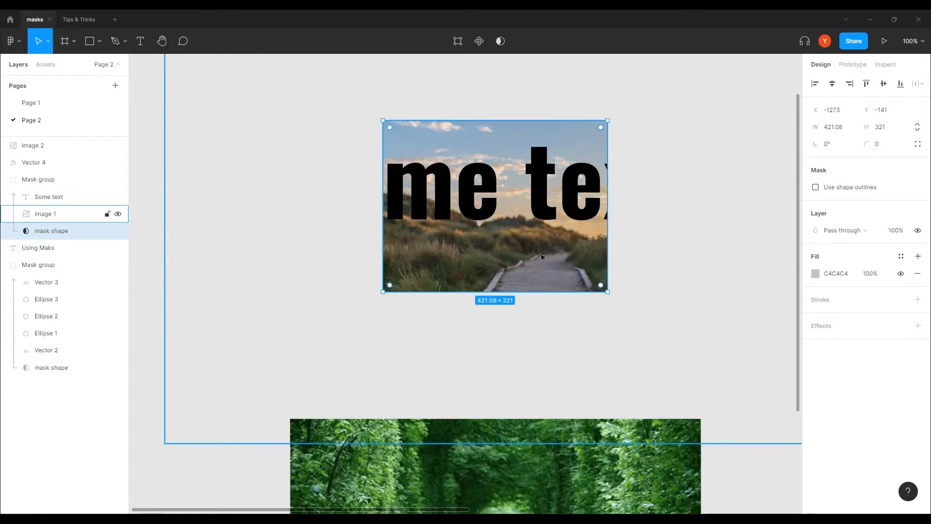
left_click(815, 274)
left_click_drag(736, 237, 782, 122)
left_click(749, 122)
left_click(746, 134)
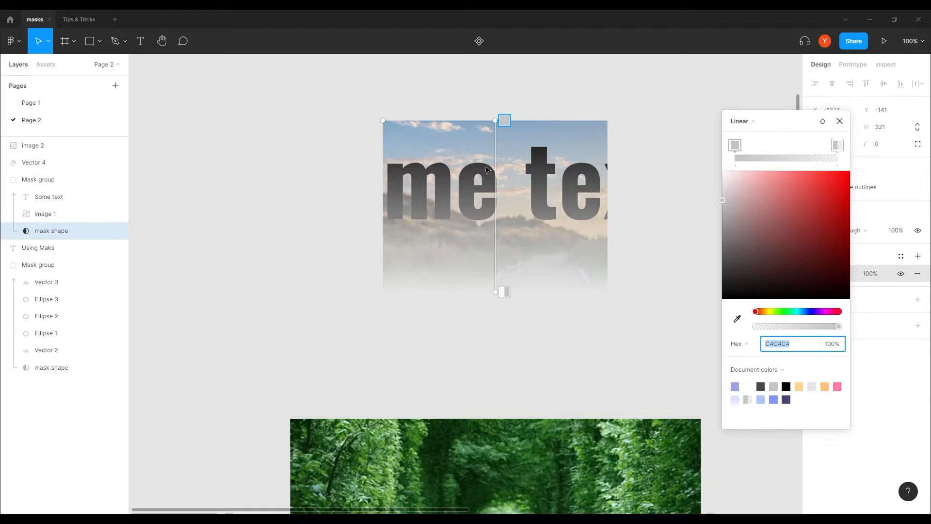
Step: Extend the mask shape's gradient upward so that it starts above the landscape and ends at its lower edge
left_click_drag(495, 125, 494, 160)
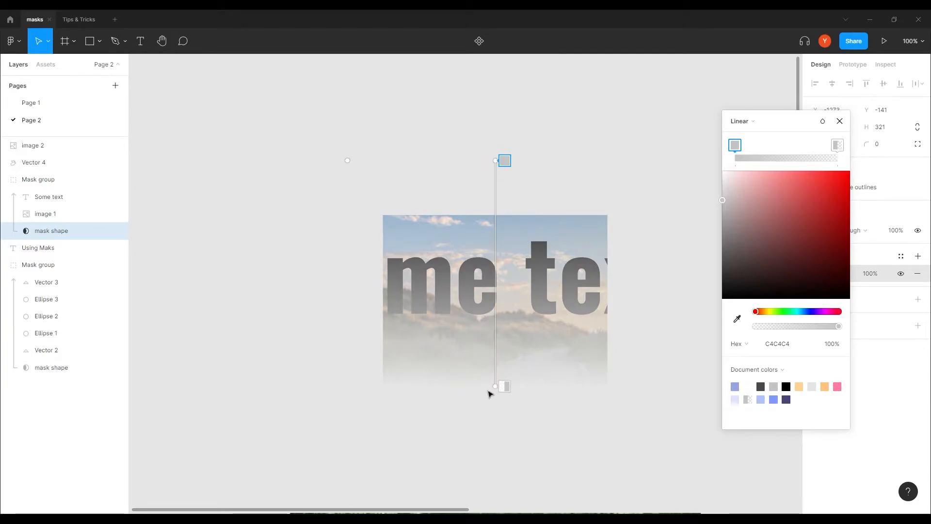
mouse_move(494, 386)
left_mouse_down()
mouse_move(494, 350)
mouse_move(495, 386)
left_mouse_up()
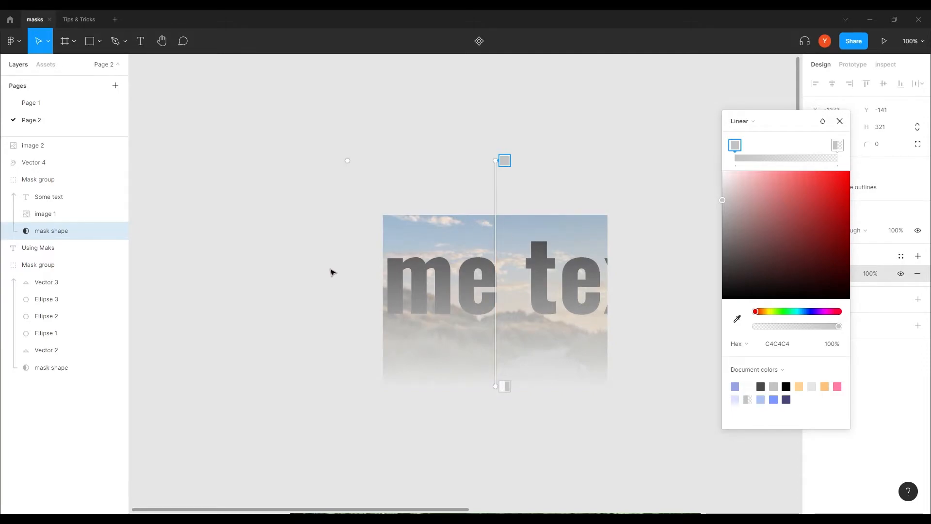
left_click_drag(785, 122, 823, 105)
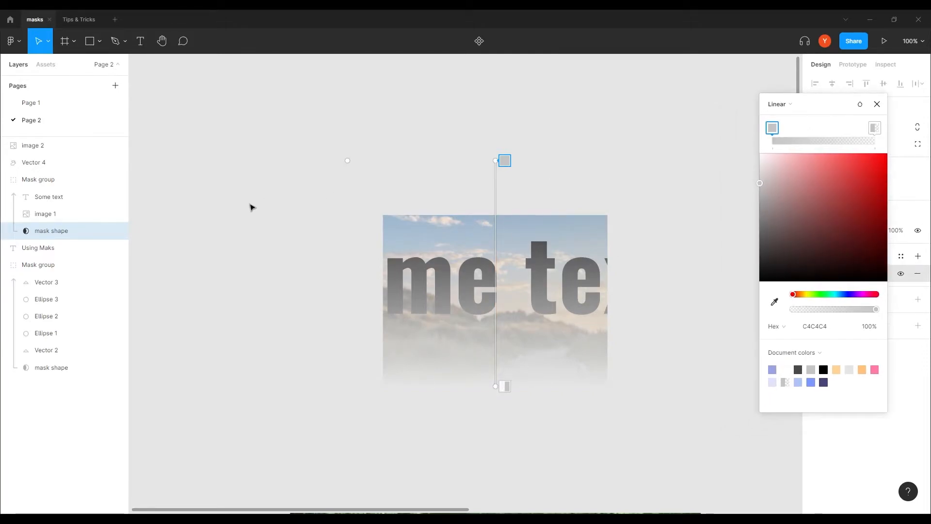
key("Return")
key("Return")
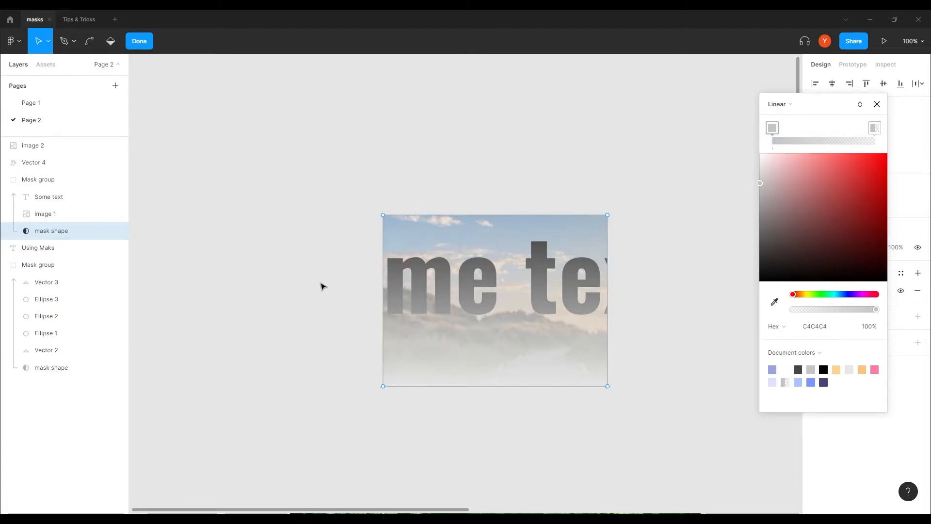
key("Escape")
left_click(321, 286)
Step: Move image 2 to the right, clear of the Vector 4 shape, and move that shape down to about X -1274, Y 611
scroll(362, 384, "down", 5)
scroll(361, 385, "right", 3)
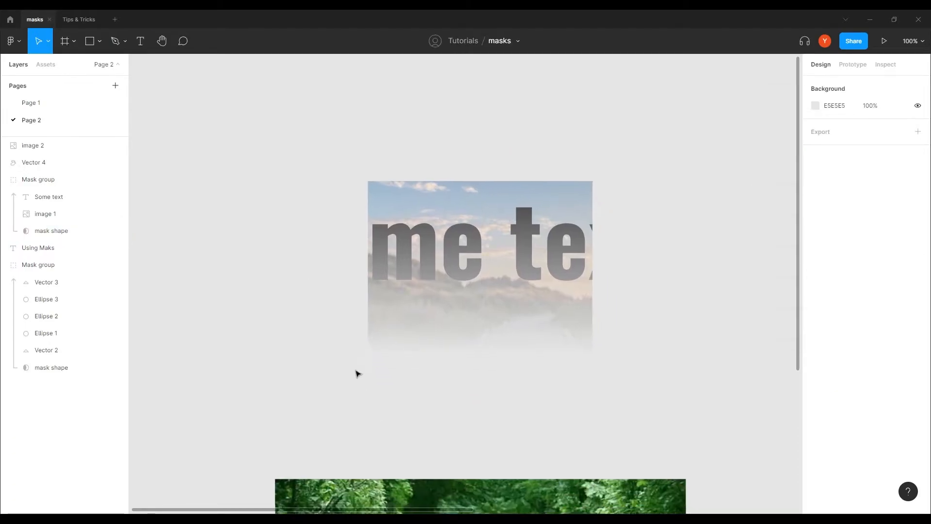
left_click_drag(325, 418, 464, 322)
left_click_drag(606, 326, 368, 291)
left_click_drag(166, 209, 541, 204)
left_click_drag(267, 256, 218, 347)
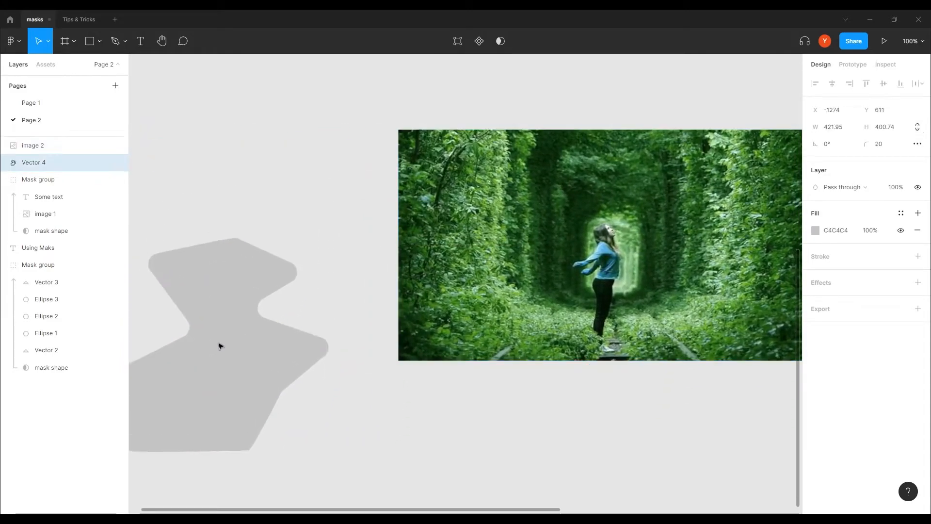
Step: Delete the Vector 4 shape and place a duplicate of image 2 at about X -1725, Y 408
key("Delete")
left_click_drag(533, 272, 459, 375)
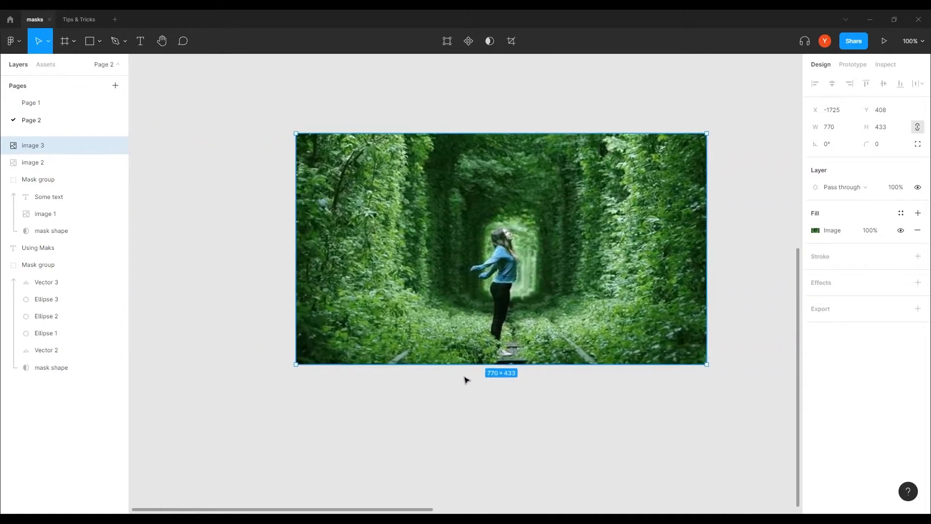
Step: Add the text "Text" on top of the duplicated forest image
left_click(140, 42)
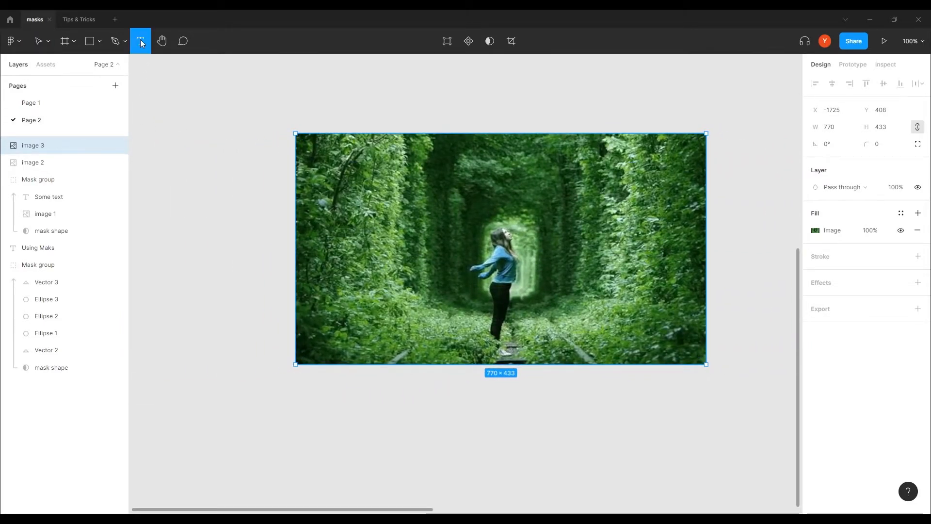
left_click(397, 213)
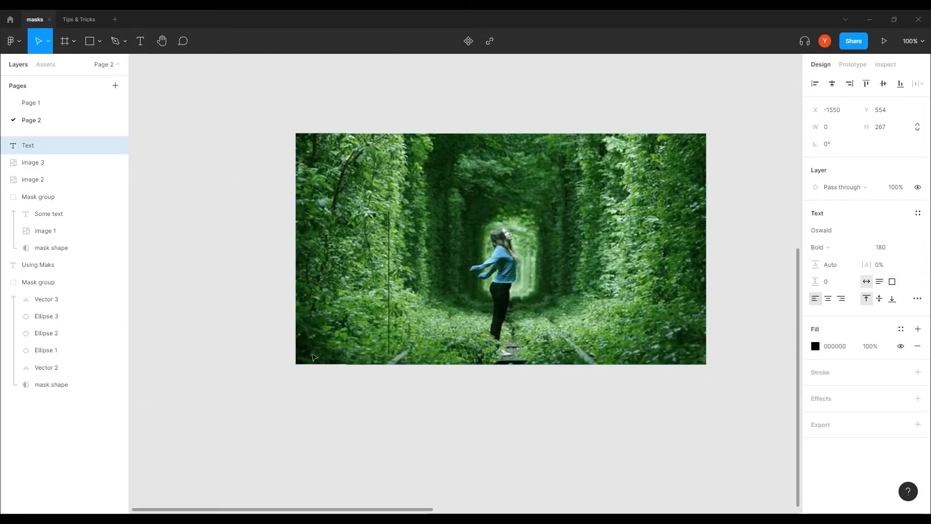
type("Te")
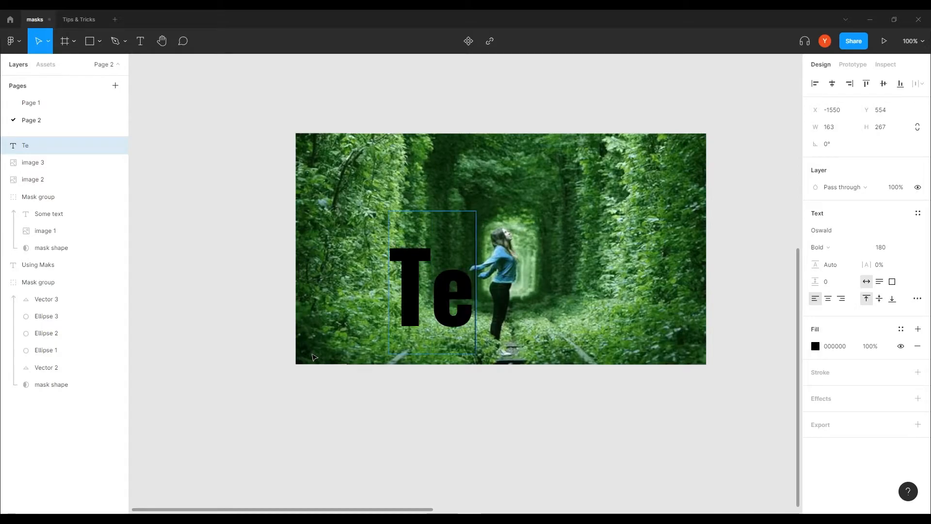
type("xt")
key("Escape")
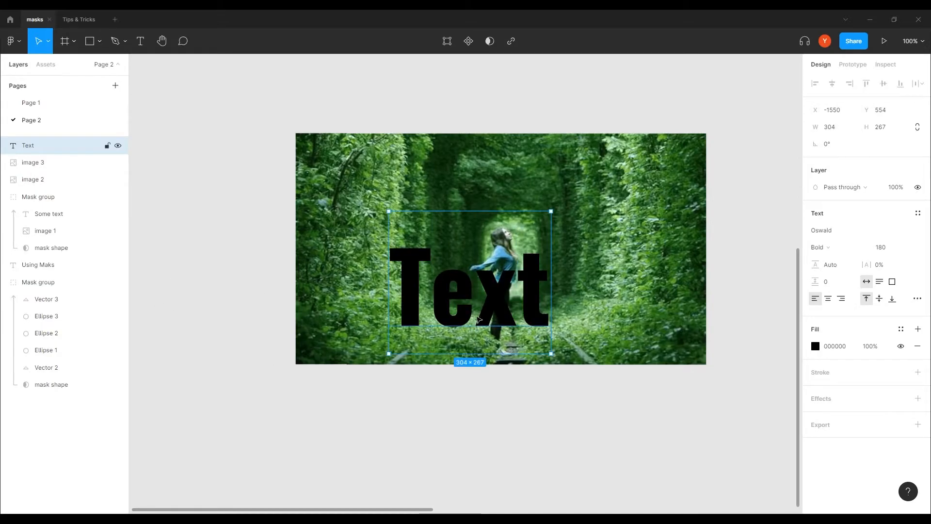
Step: Set the text's font size to 300 and centre it over the forest image at about X -1618, Y 364
left_click_drag(478, 318, 509, 278)
left_click(880, 247)
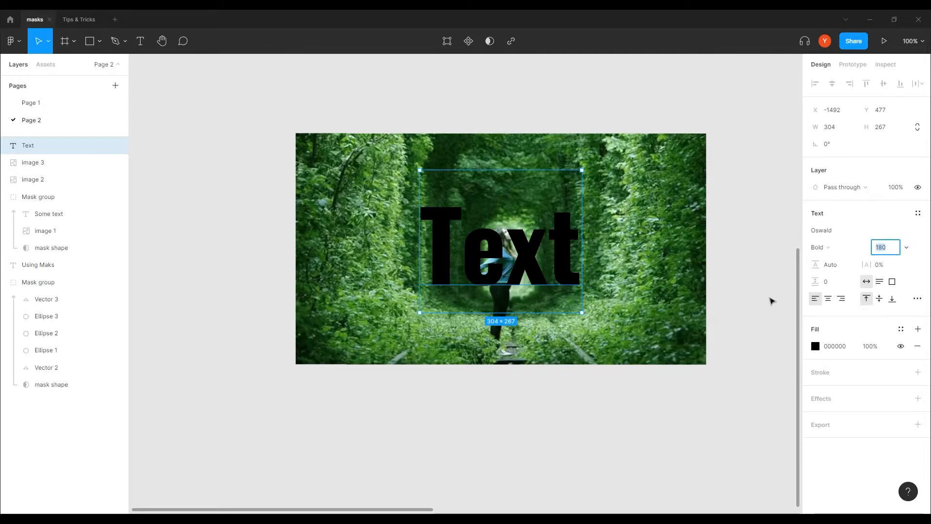
type("300")
key("Return")
left_click_drag(577, 315, 512, 263)
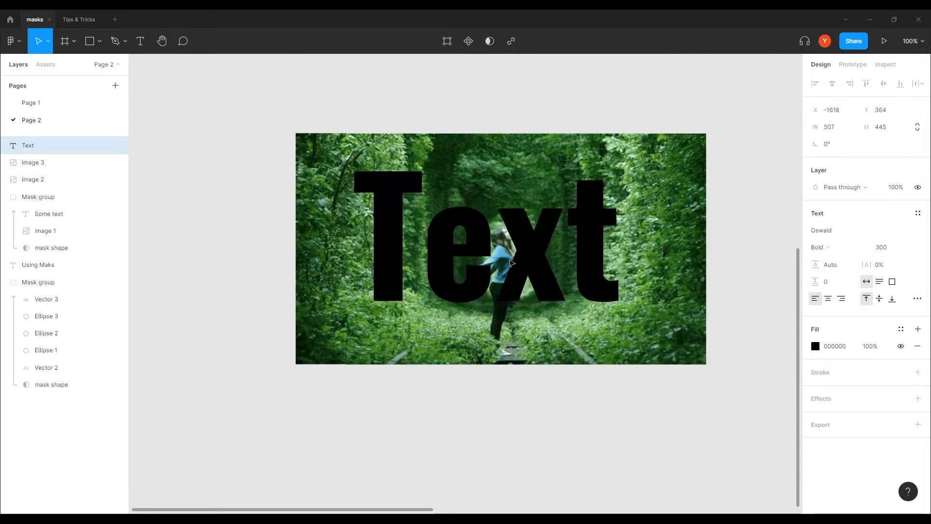
Step: Order the Text layer below image 3 and use it as a mask for that image
left_click_drag(28, 150, 32, 170)
left_click_drag(747, 99, 361, 365)
left_click(490, 41)
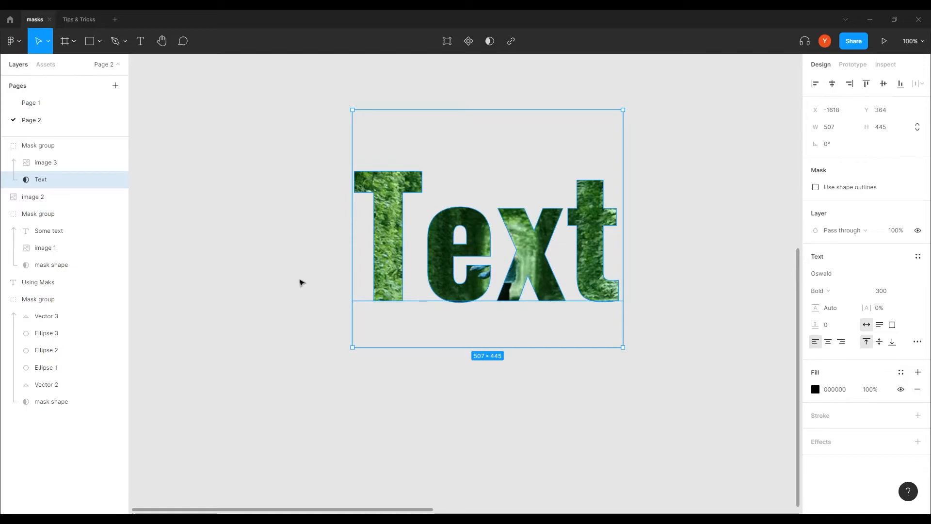
left_click(302, 294)
double_click(458, 243)
double_click(475, 250)
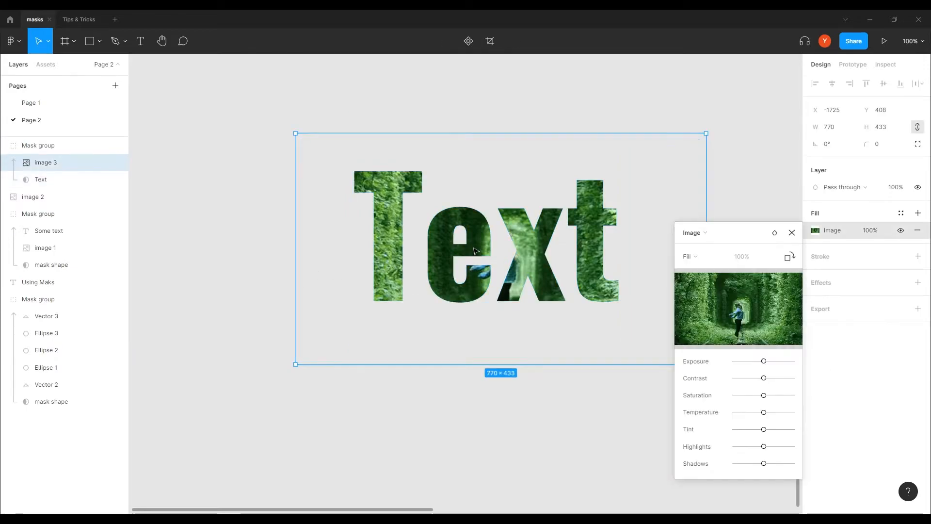
left_click(791, 233)
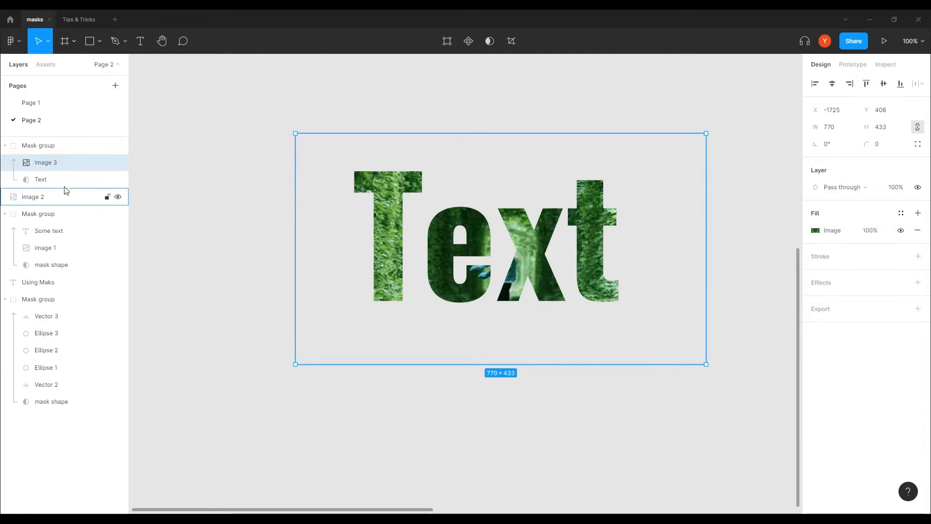
Step: Replace the wording of the masking text layer with "Oosme"
left_click(46, 179)
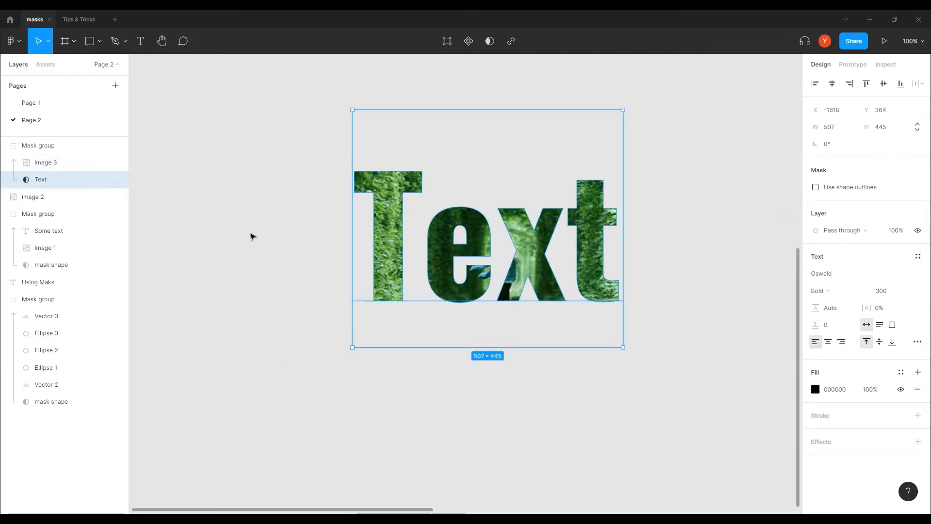
left_click(140, 41)
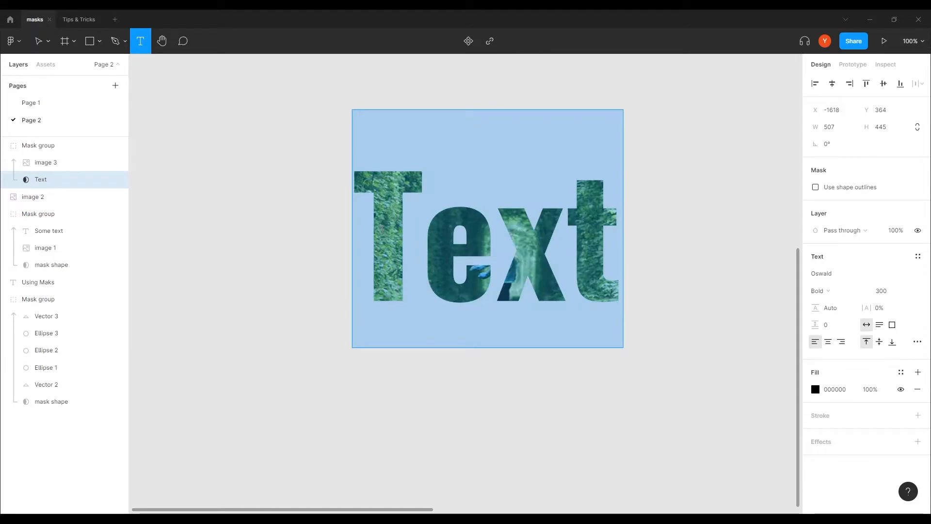
type("O")
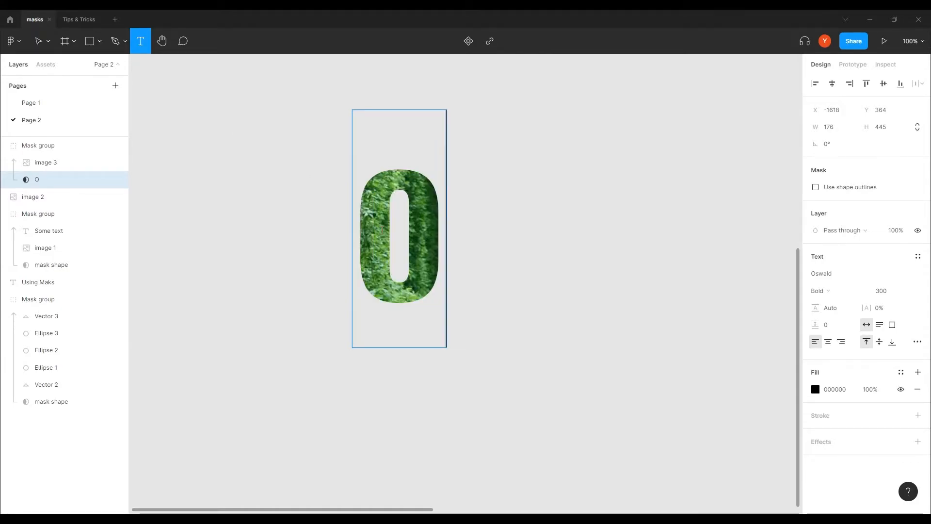
type("osme")
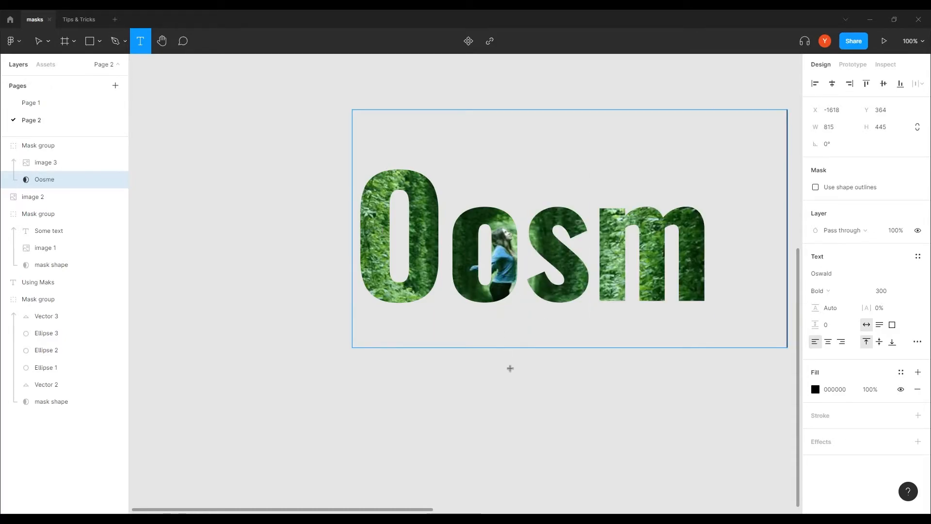
left_click(513, 394)
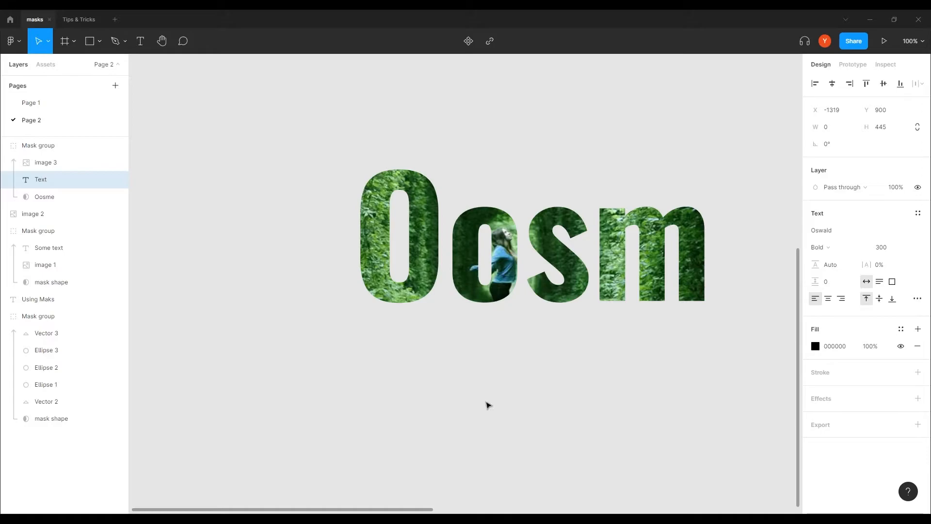
key("Escape")
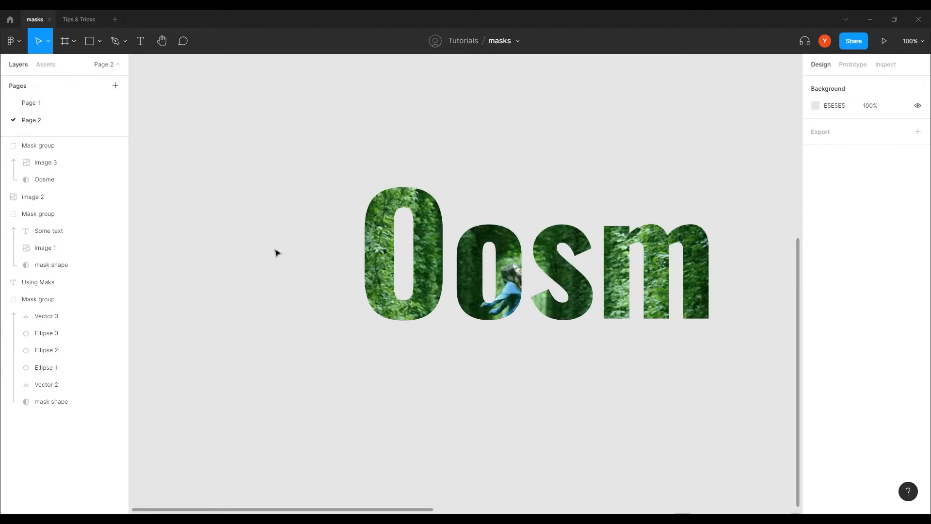
Step: Draw a rectangle about 448 × 330 in the empty area below image 2
scroll(382, 388, "down", 5)
scroll(383, 388, "right", 4)
left_click_drag(293, 296, 199, 218)
left_click_drag(513, 209, 374, 195)
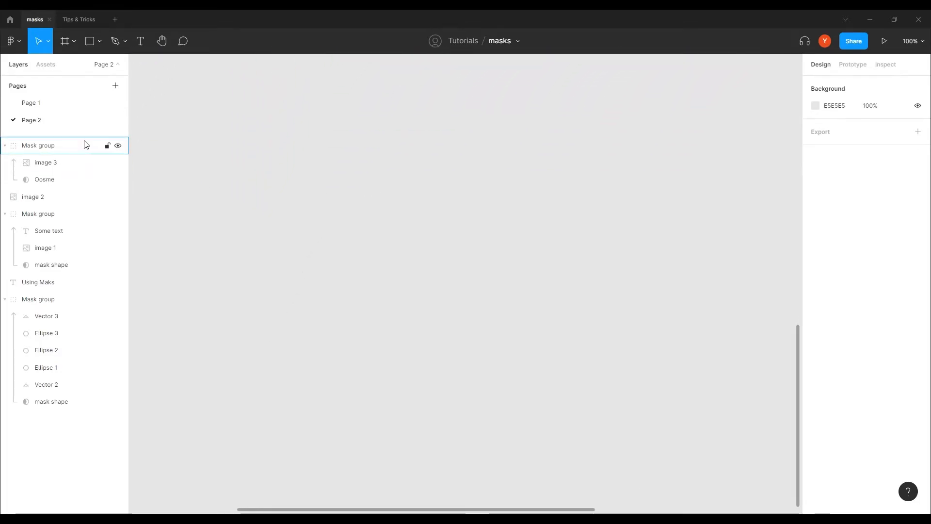
left_click_drag(395, 112, 270, 415)
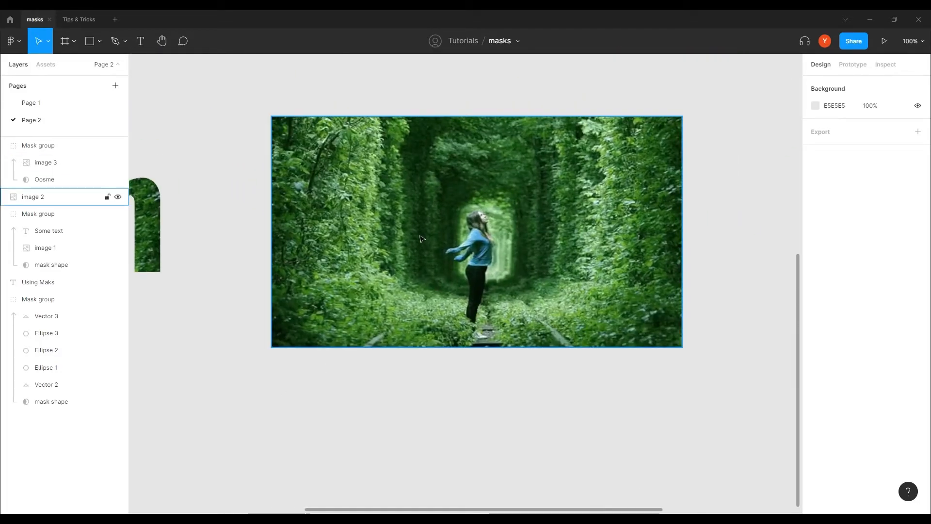
scroll(422, 239, "down", 5)
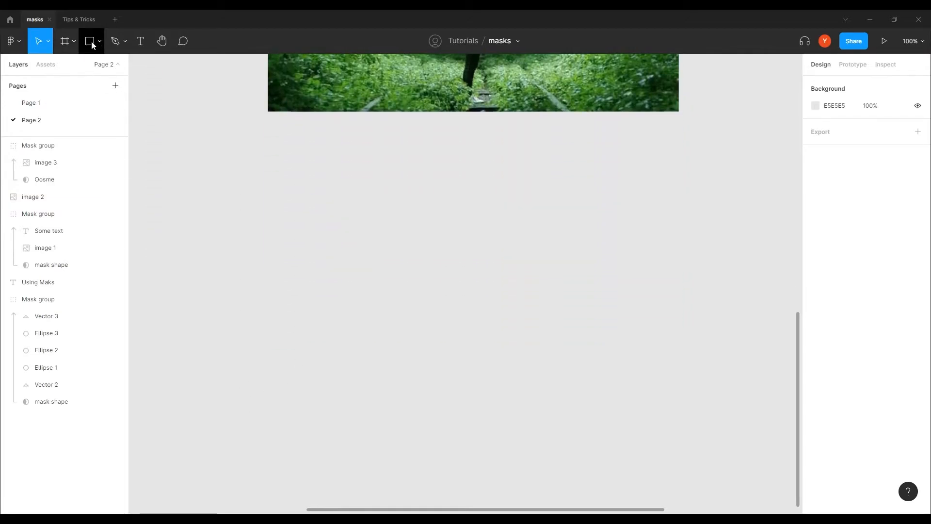
left_click(90, 41)
mouse_move(602, 225)
left_mouse_down()
mouse_move(547, 301)
mouse_move(357, 391)
mouse_move(377, 397)
mouse_move(363, 401)
left_mouse_up()
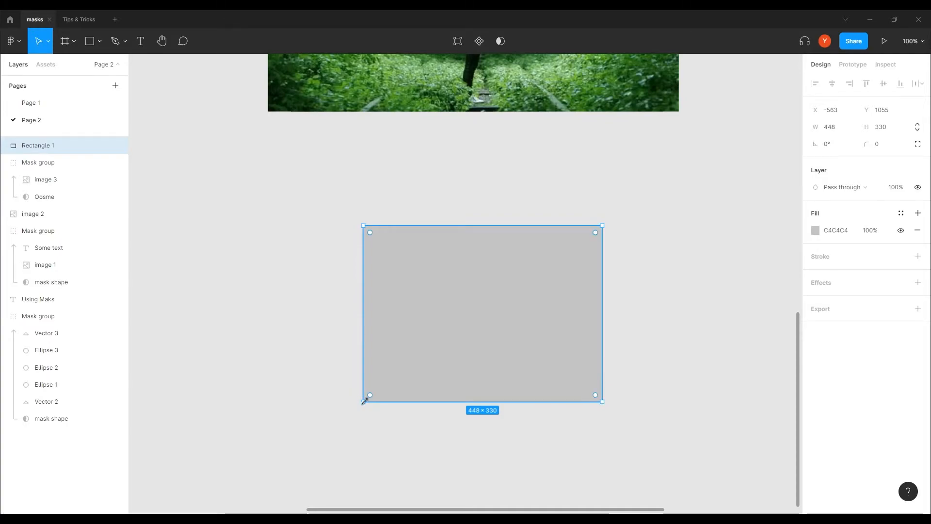
Step: Shrink the rectangle to about 242 × 97, keeping its upper and right edges in place
left_click_drag(416, 400, 421, 272)
left_click(361, 254)
left_click(374, 256)
left_click_drag(361, 253, 473, 252)
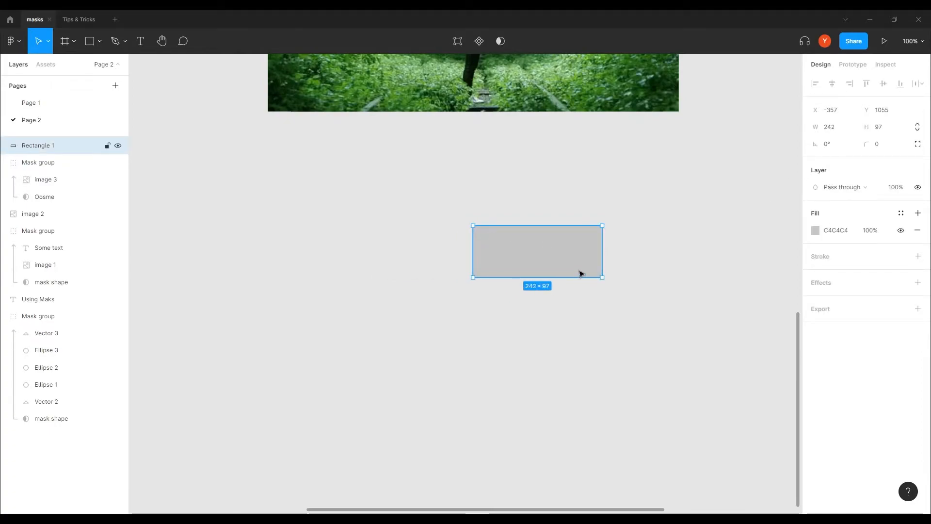
Step: Round the rectangle's corners fully to a radius of 48.5 and lower its upper edge to make it about 61 high
left_click_drag(601, 264, 514, 266)
key("ctrl+plus")
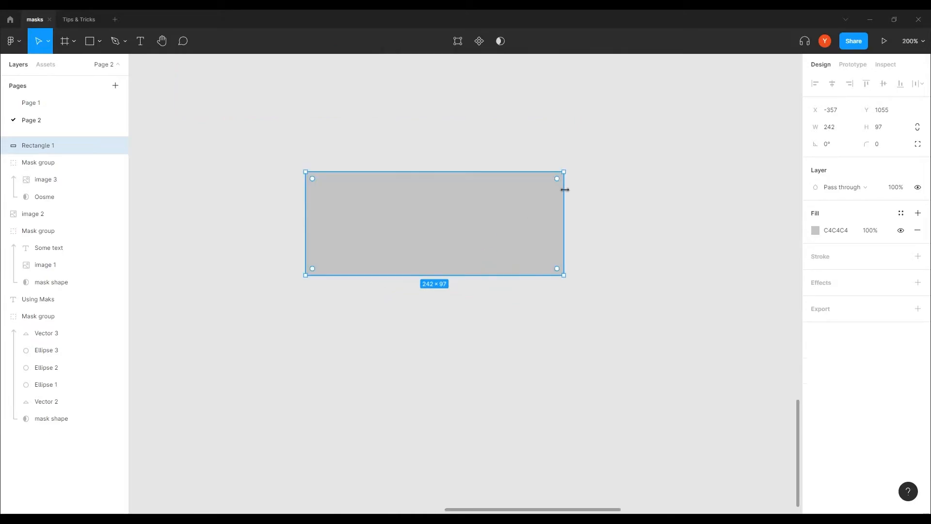
left_click_drag(556, 179, 420, 252)
left_click_drag(412, 172, 406, 209)
key("ctrl+minus")
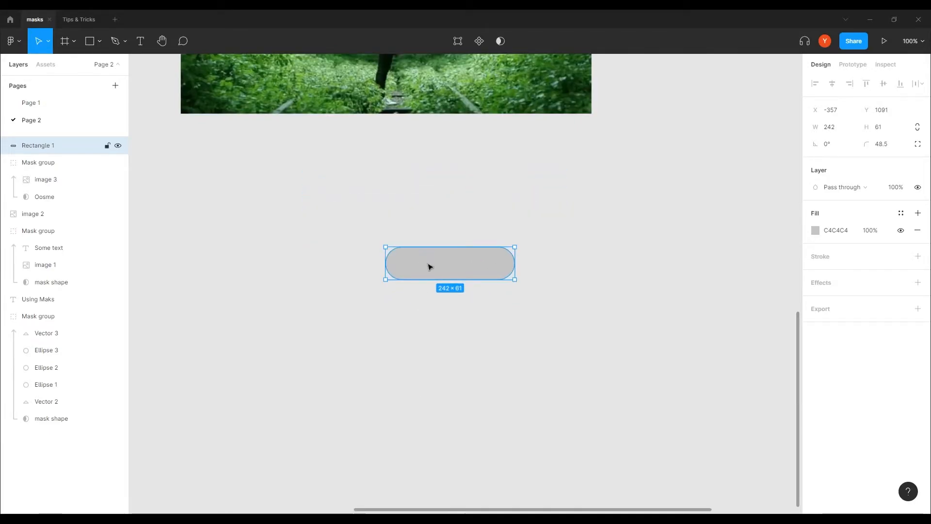
Step: Duplicate the rounded bar twice, stacking the copies directly beneath it, and shift the middle bar right to about X -305
left_click_drag(428, 272, 432, 297)
key("ctrl+d")
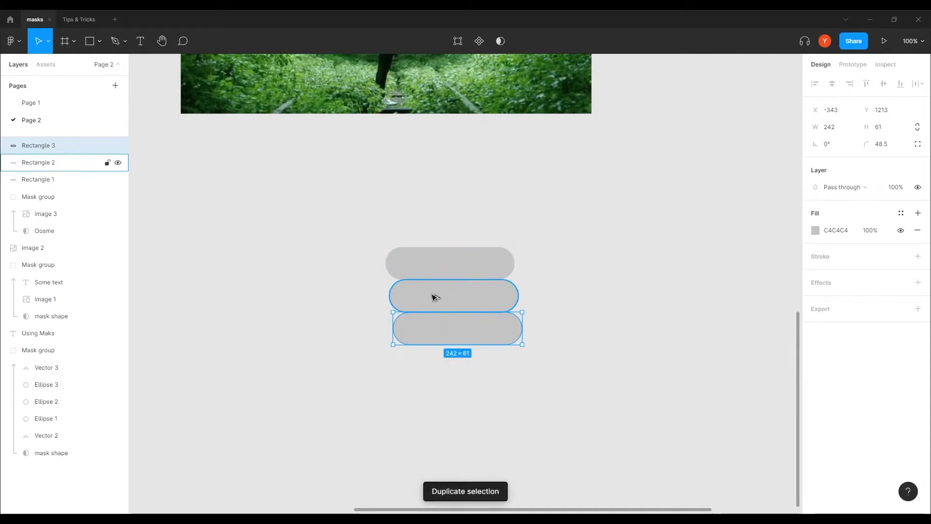
left_click(330, 349)
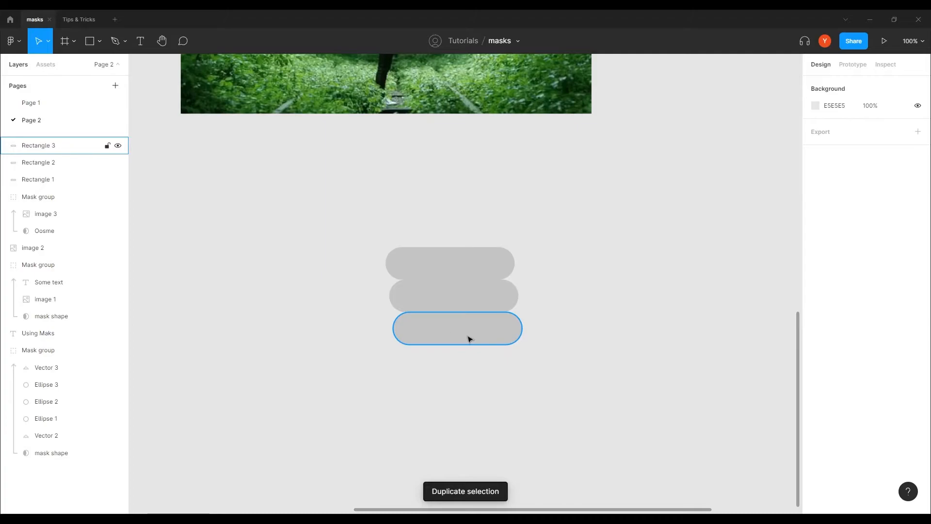
left_click_drag(432, 297, 455, 293)
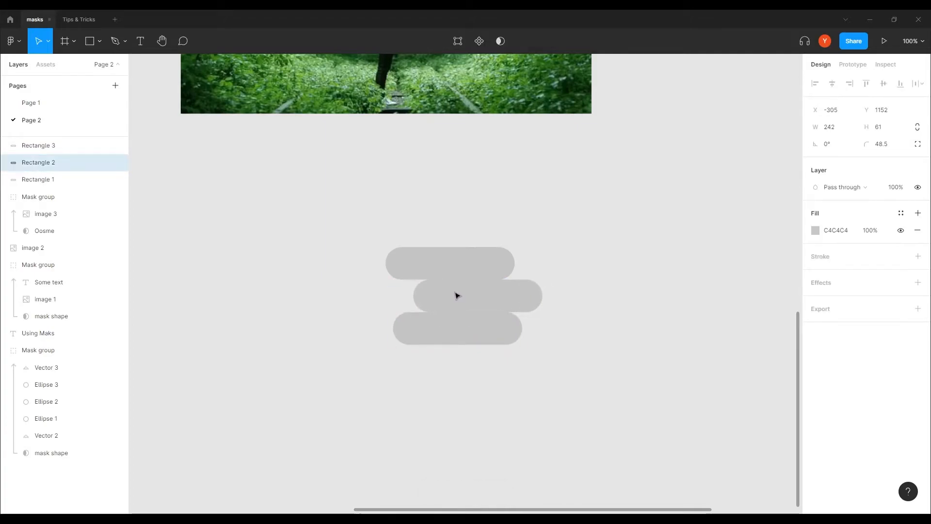
Step: Combine the three rounded bars with Union and flatten the result into a single shape
left_click_drag(553, 229, 338, 382)
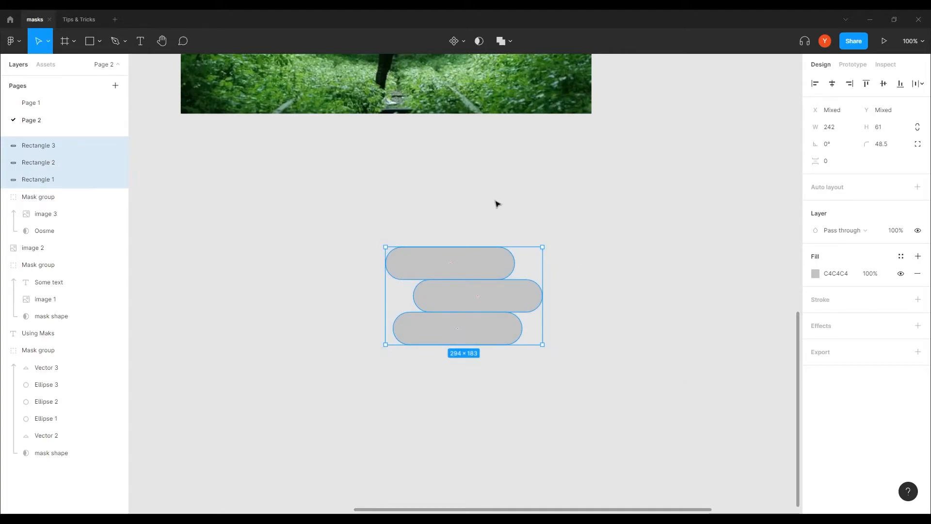
left_click(500, 40)
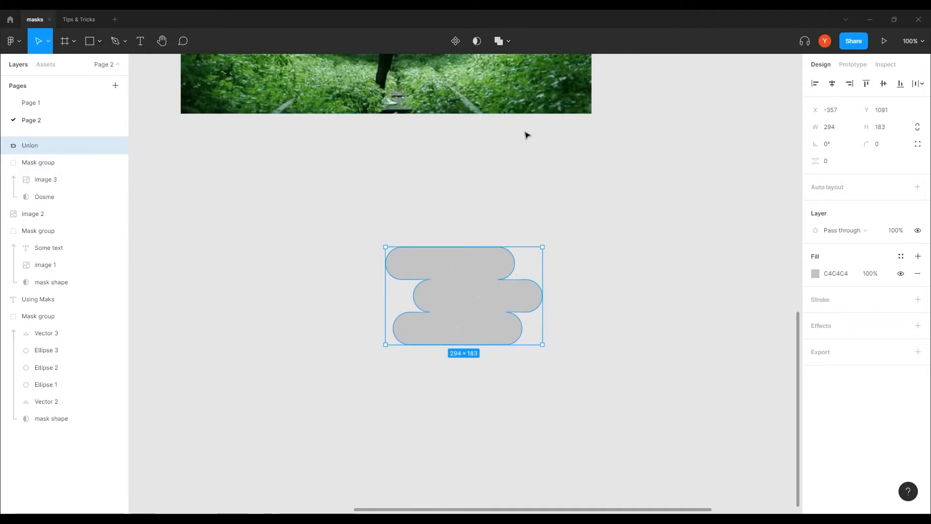
left_click(508, 42)
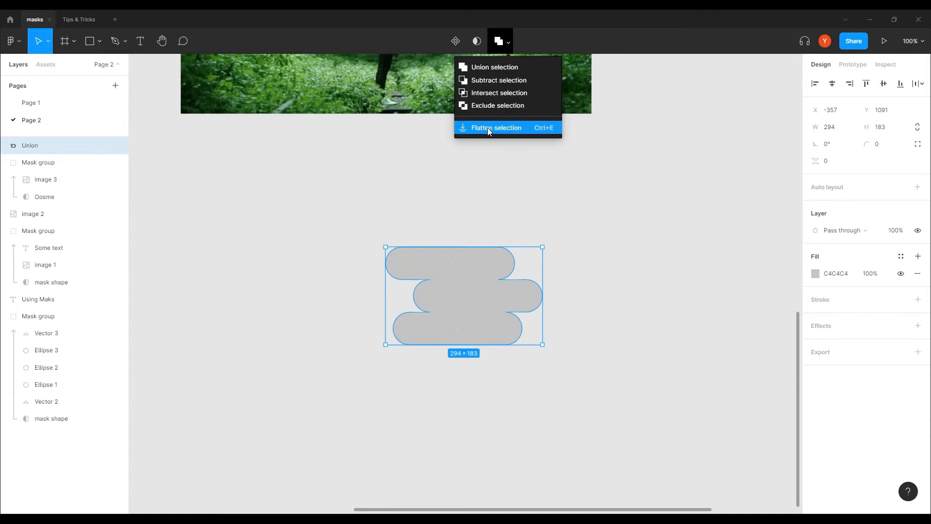
left_click(297, 228)
left_click(369, 411)
left_click(478, 307)
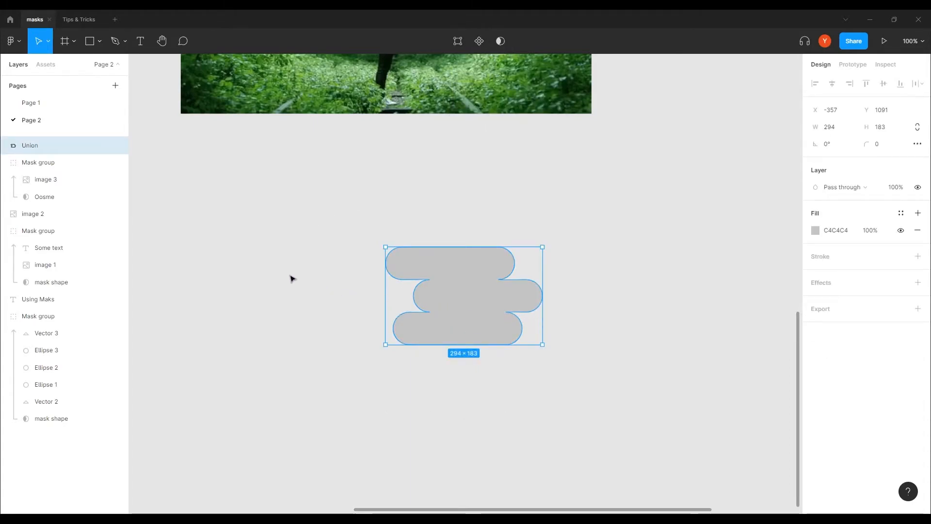
Step: Draw a circle about 68 × 68 over the upper bar of the Union shape and fill it with FF8C8C
left_click(237, 231)
left_click(90, 43)
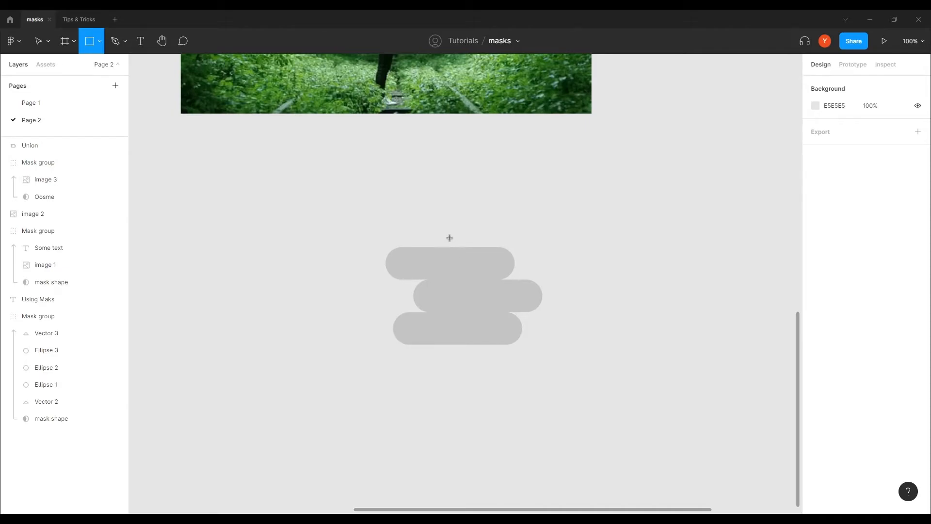
left_click_drag(473, 233, 437, 270)
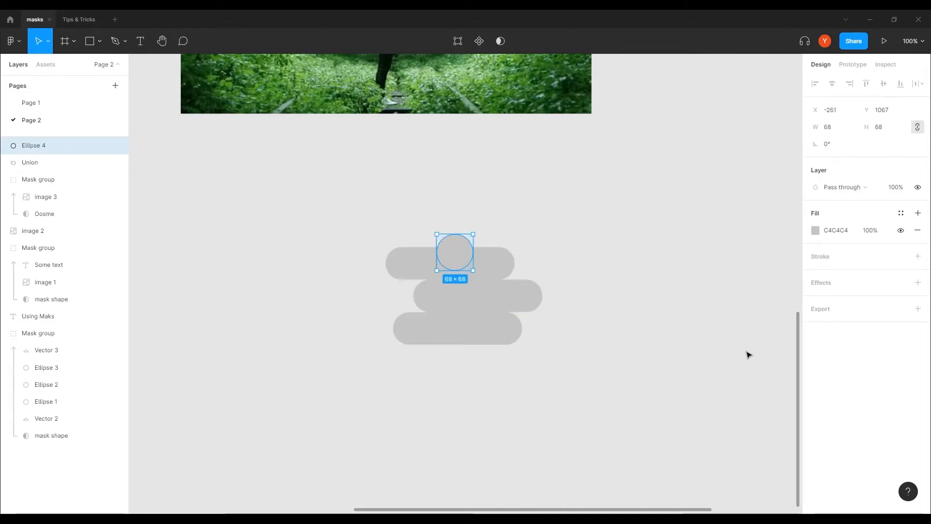
left_click(816, 231)
left_click_drag(725, 291, 732, 243)
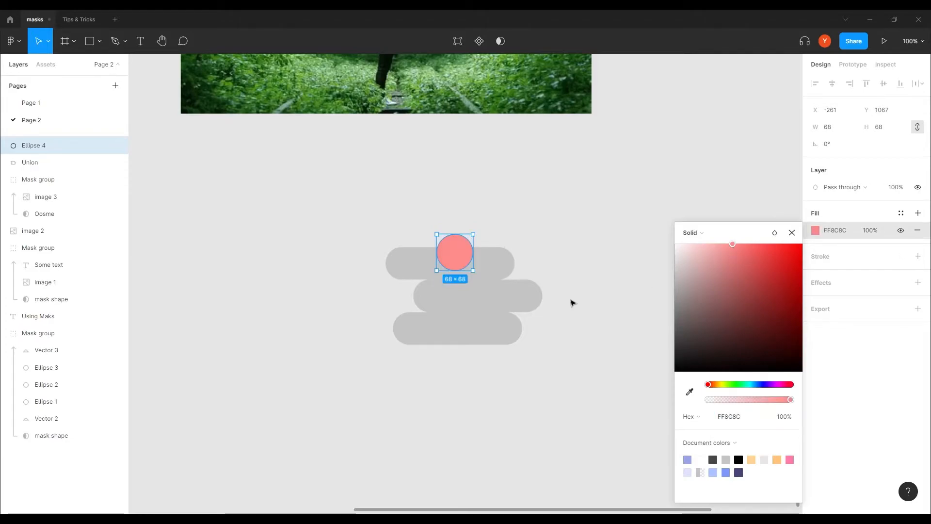
Step: Scatter four copies of the pink circle across the Union shape and select all the circles together with the shape
left_click_drag(460, 262, 388, 325)
left_click(323, 287)
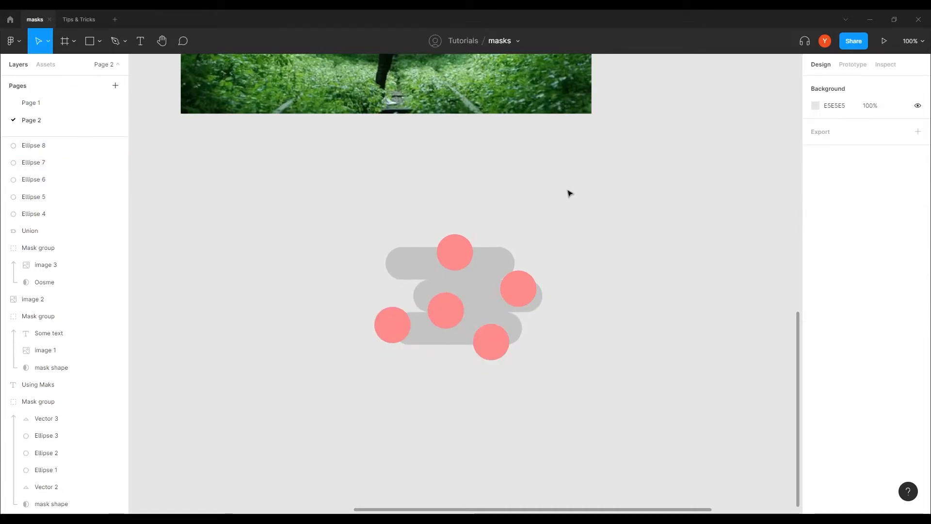
left_click_drag(588, 190, 290, 426)
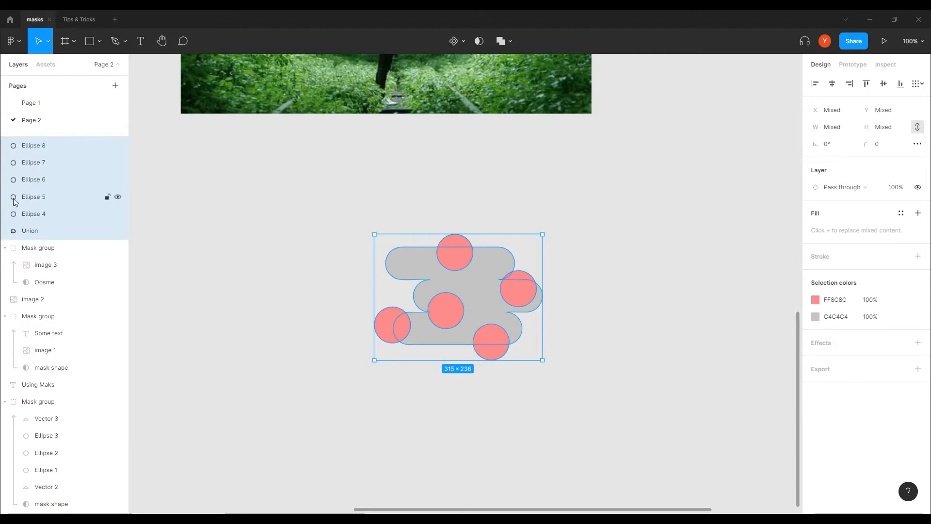
Step: Rename the Union layer as mask shape
double_click(30, 232)
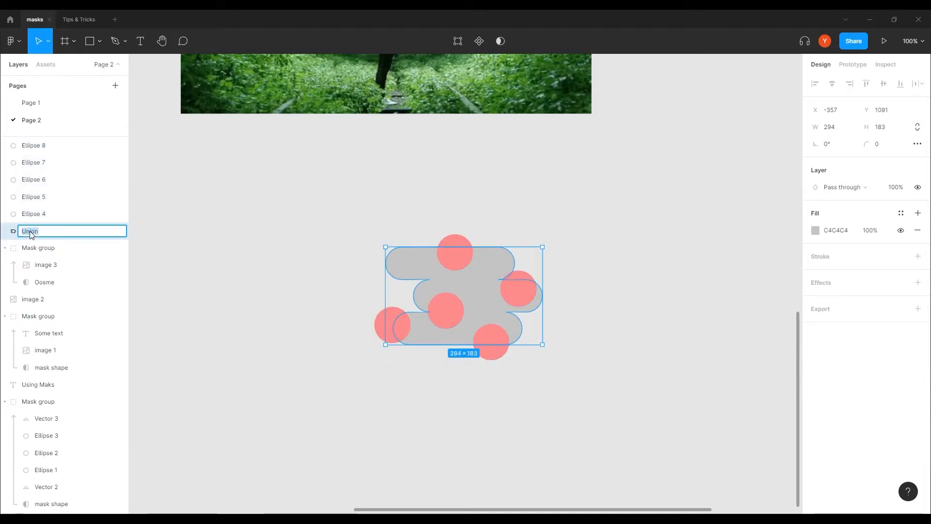
type("mask shape")
key("Return")
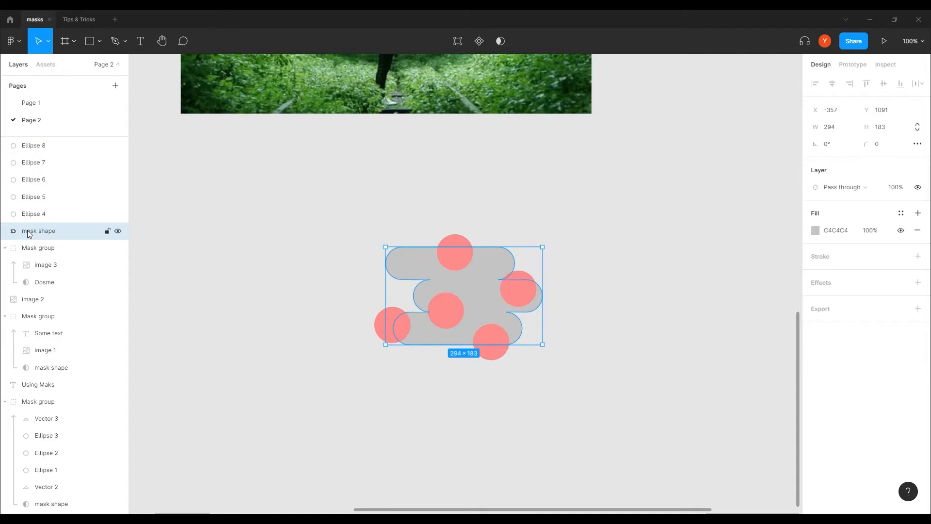
Step: Mask the five pink circles with the flattened three-bar shape
left_click_drag(616, 191, 303, 413)
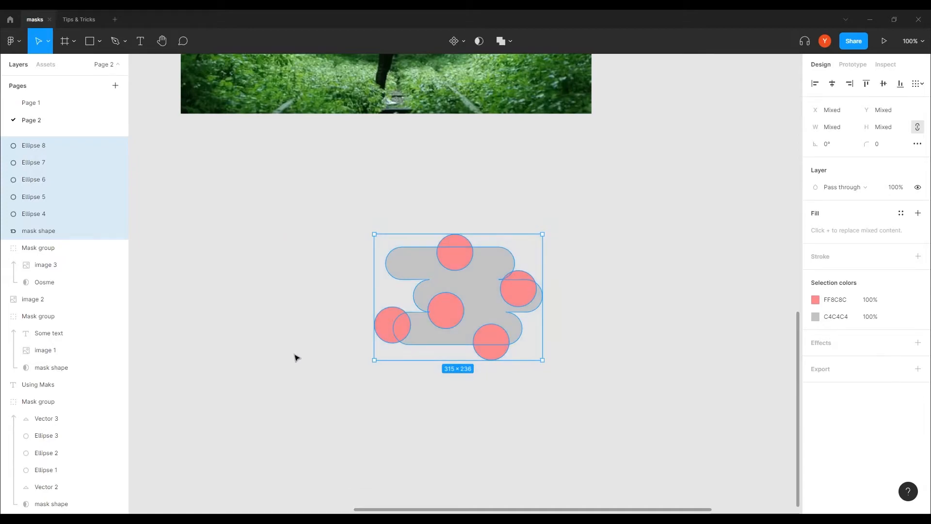
left_click(479, 43)
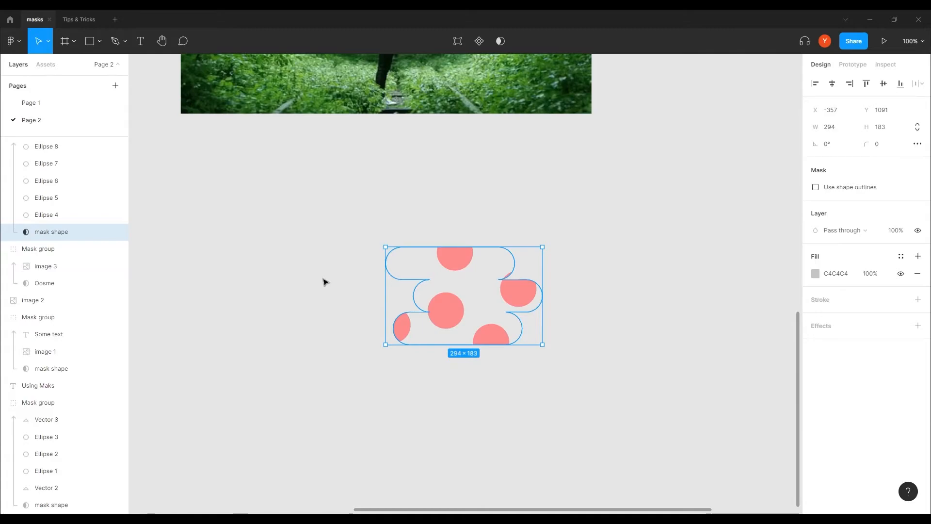
left_click(294, 294)
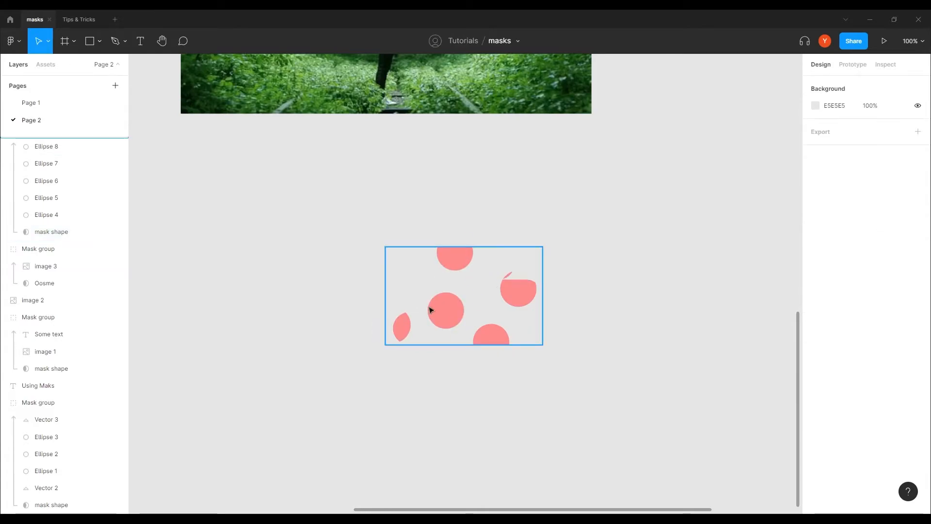
left_click(51, 232)
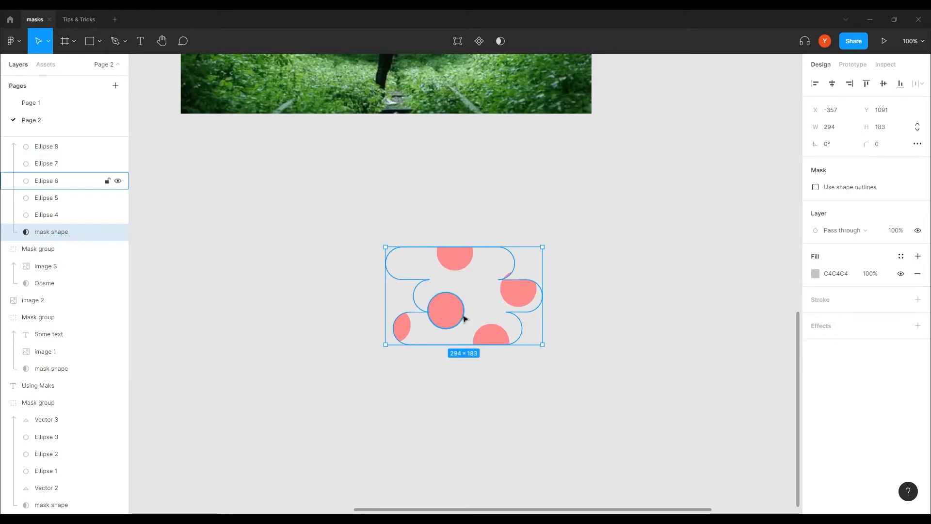
left_click(364, 279)
Step: Draw a rectangle about 345 × 226 covering the masked circles and fill it with FFFFFF
left_click(89, 40)
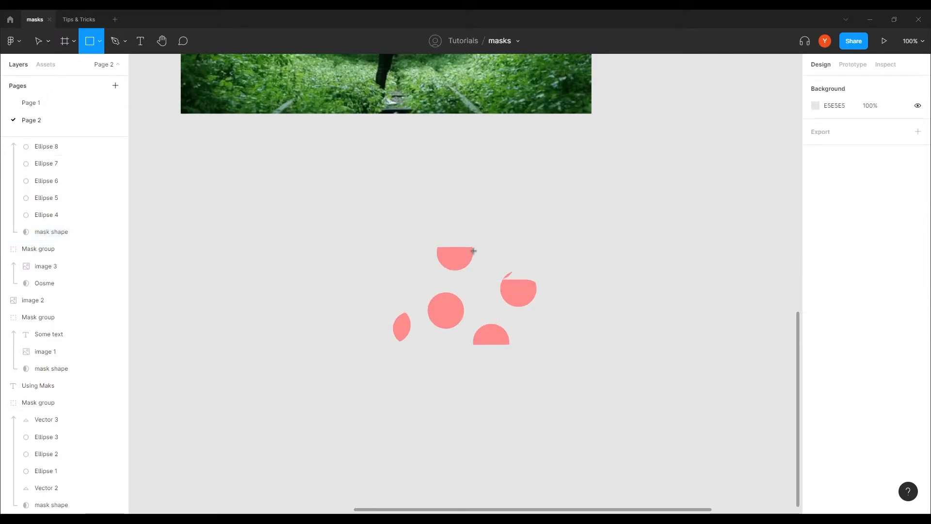
left_click_drag(558, 236, 373, 358)
left_click(815, 231)
type("fff")
key("Return")
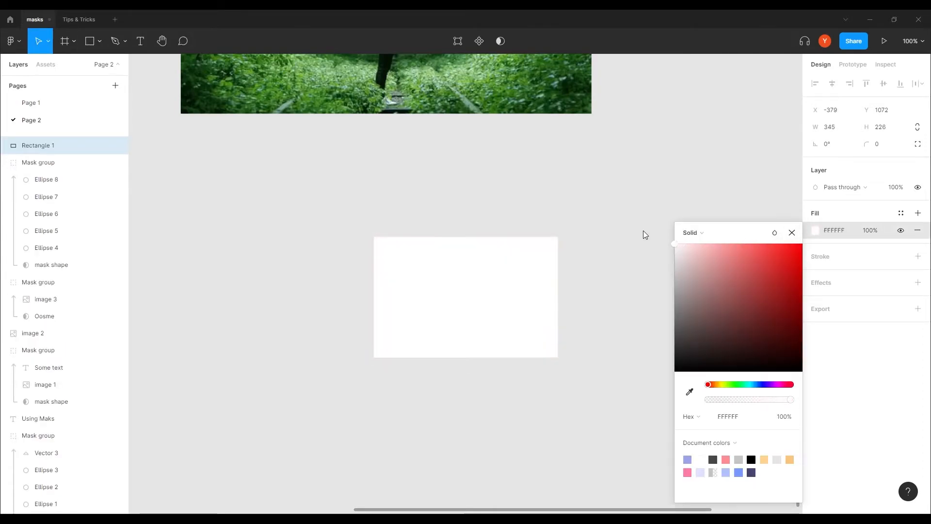
left_click(291, 270)
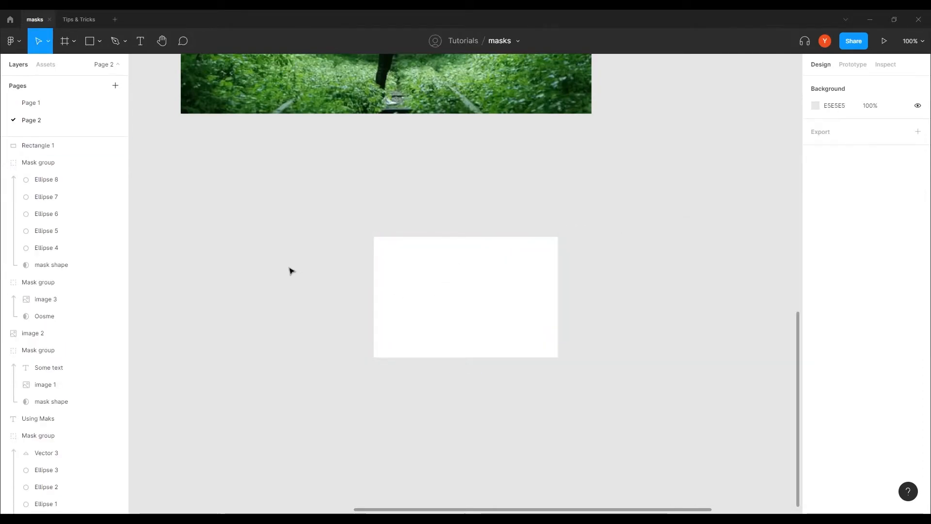
Step: Move the white rectangle into the circles' mask group, directly above the mask shape and beneath the circles
left_click(426, 298)
left_click_drag(37, 148, 47, 258)
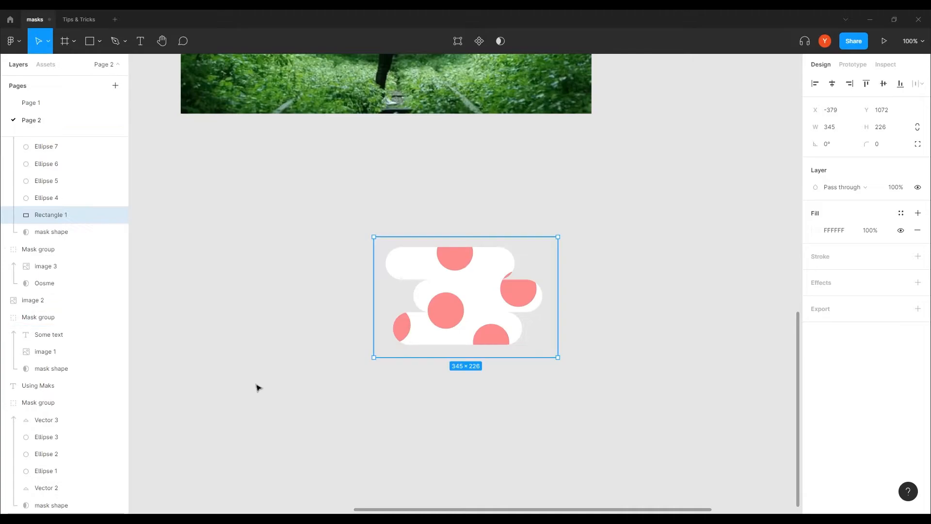
left_click(386, 317)
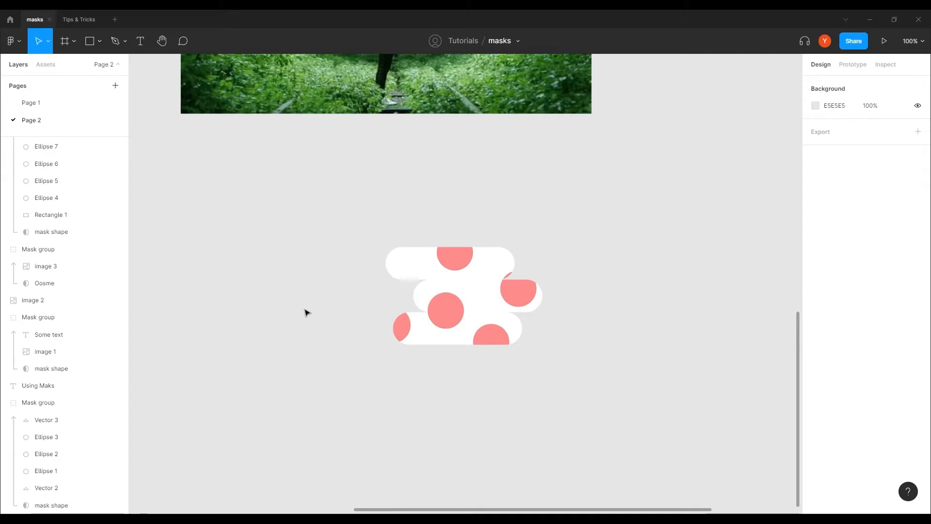
Step: Draw a rectangle about 294 × 236 in the empty area beside the masked circles and duplicate it in place
scroll(309, 312, "left", 5)
scroll(308, 312, "down", 3)
left_click(89, 40)
left_click_drag(416, 177, 259, 303)
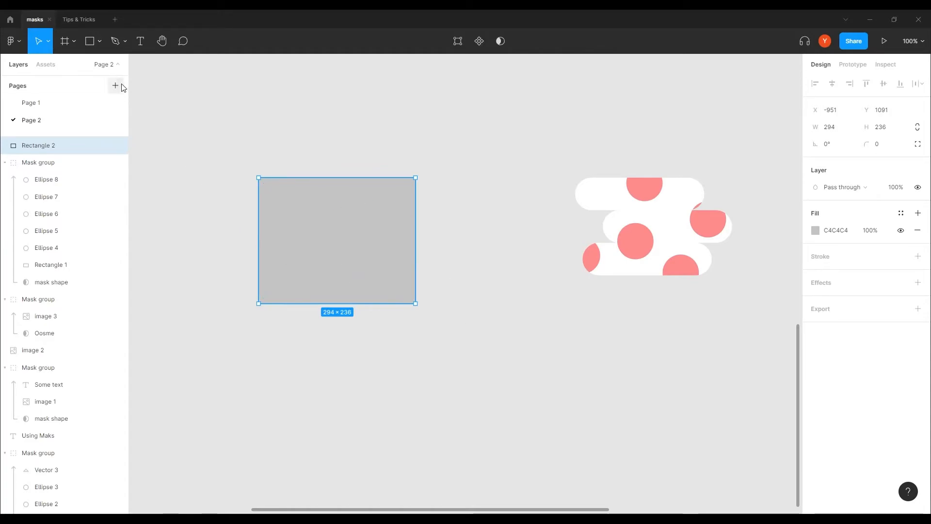
key("ctrl+d")
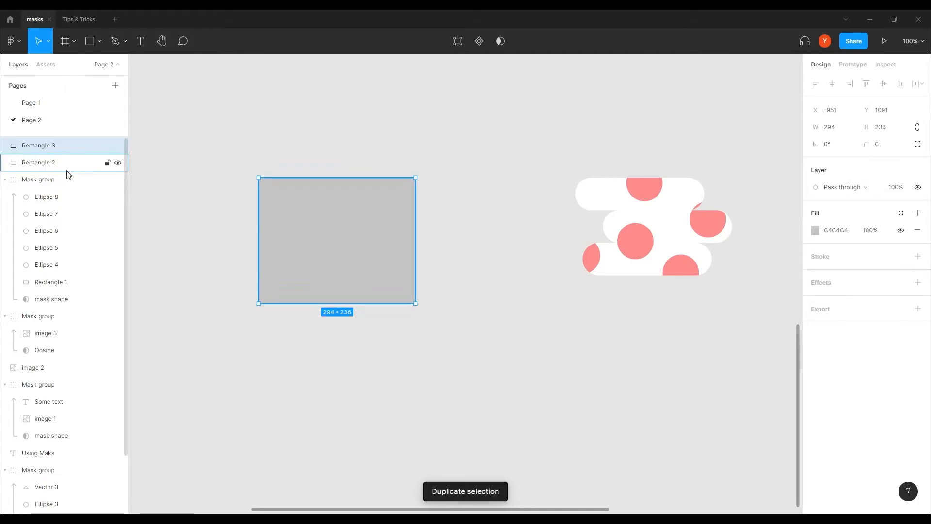
Step: Place a small square filled with FF7979 over the rectangle's upper edge and scatter three copies of it across the rectangle
left_click(90, 42)
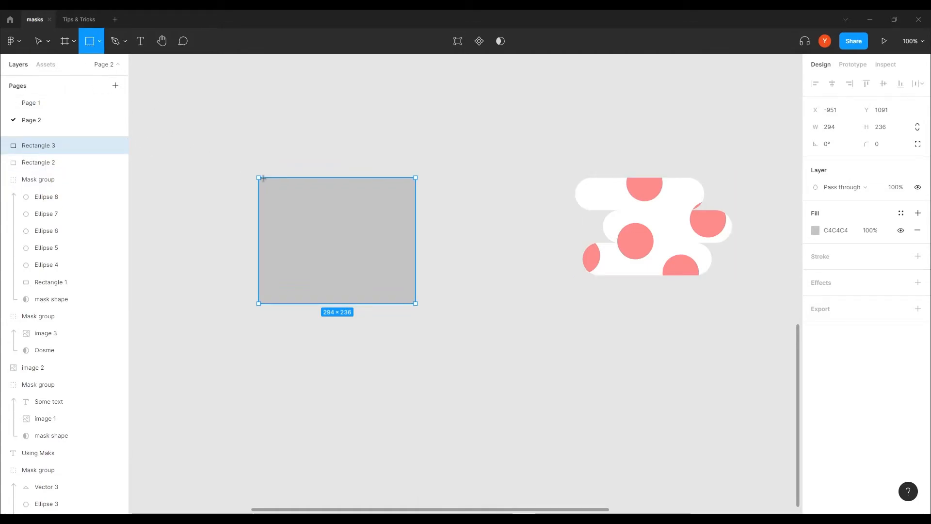
left_click_drag(370, 165, 283, 252)
left_click(815, 230)
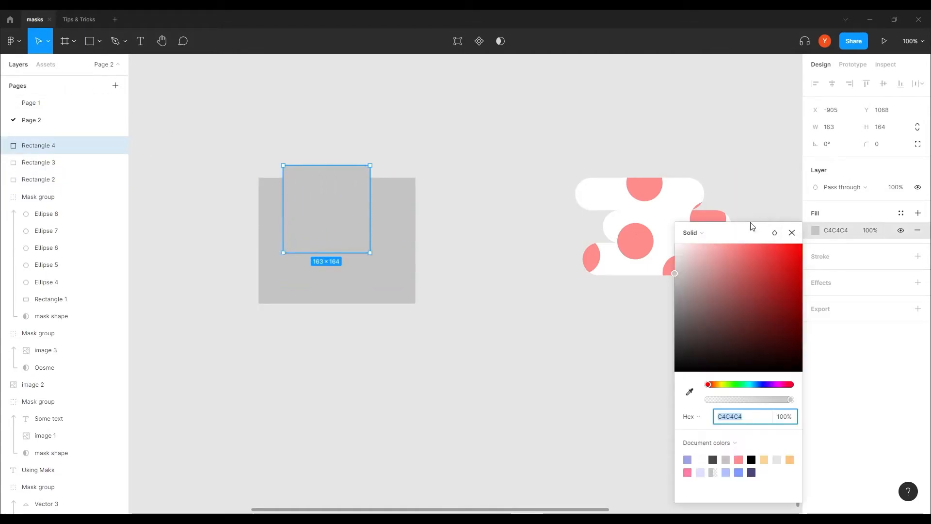
left_click(741, 243)
left_click_drag(370, 253, 362, 307)
left_click_drag(441, 143, 198, 357)
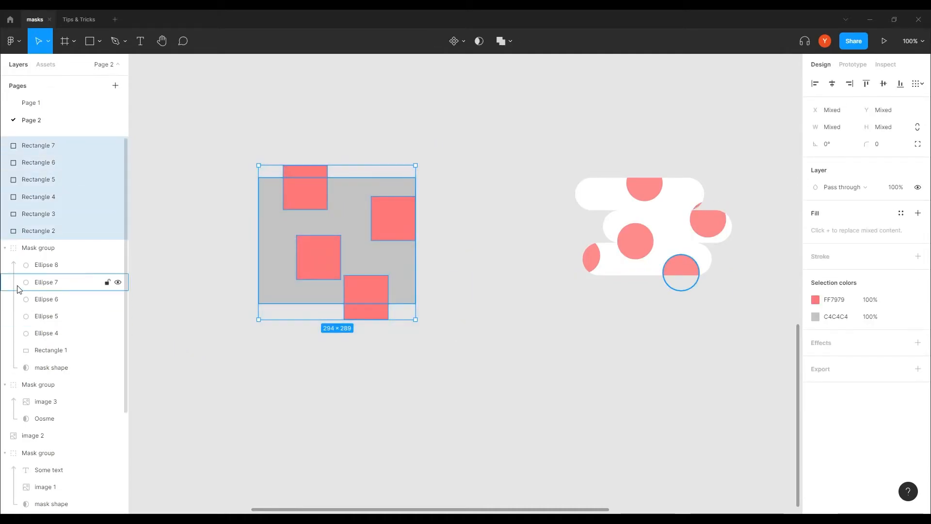
Step: Rename the lowest grey rectangle, Rectangle 2, as mask shape
left_click(35, 232)
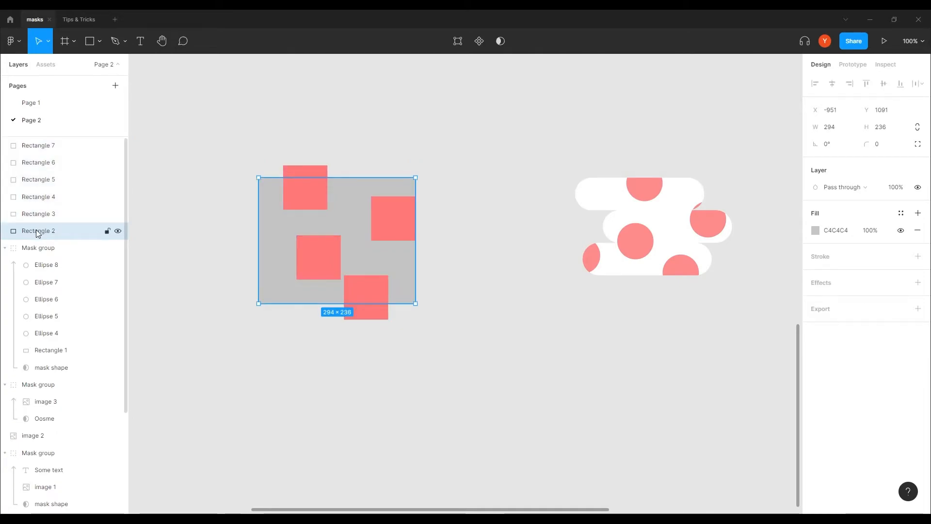
double_click(37, 233)
type("mask sha")
key("Return")
Step: Fill the duplicate grey rectangle, Rectangle 3, with the light orange FFE2AB
left_click(32, 215)
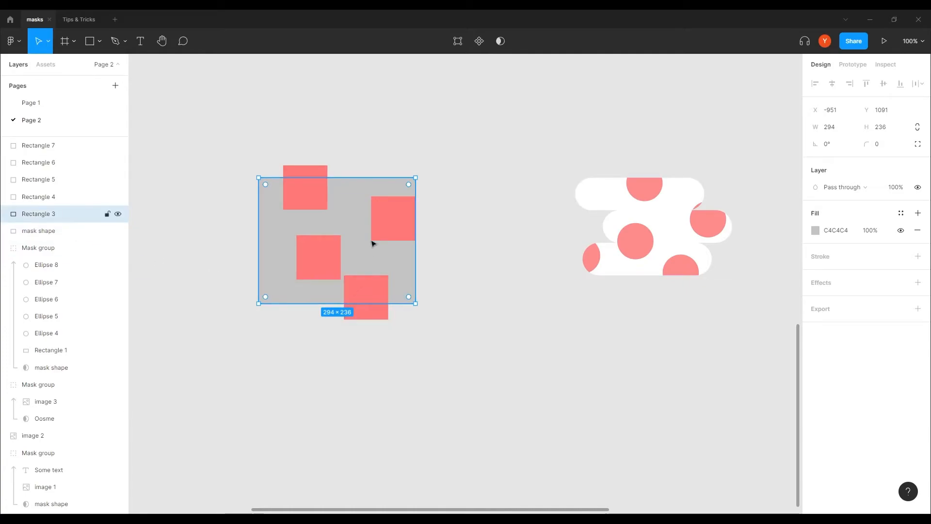
left_click(815, 230)
left_click(717, 384)
left_click(708, 248)
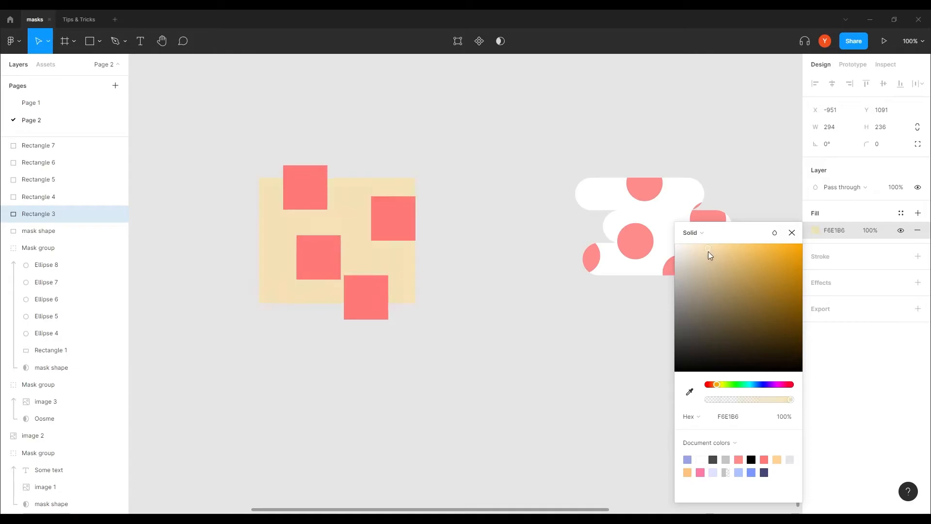
Step: Mask the four red squares and the light orange rectangle with the grey mask shape beneath them
left_click_drag(454, 130, 183, 367)
left_click(478, 41)
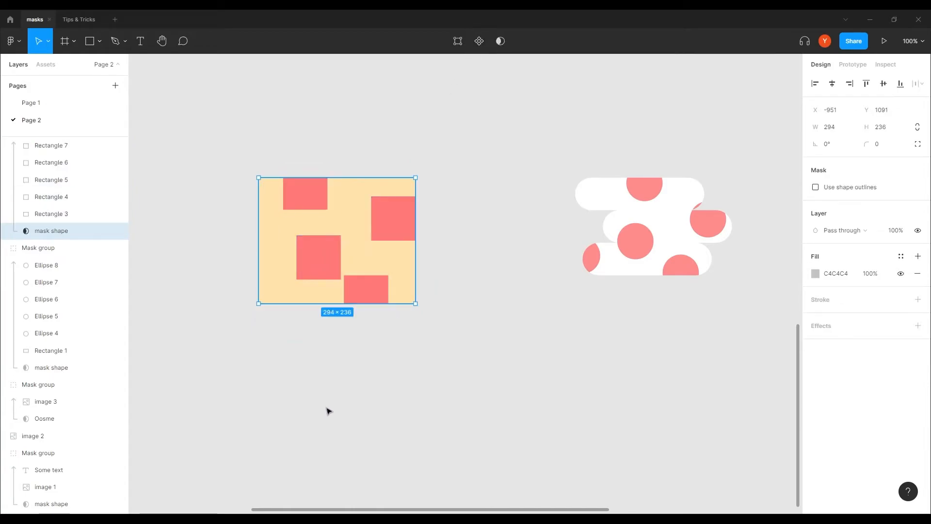
left_click(51, 214)
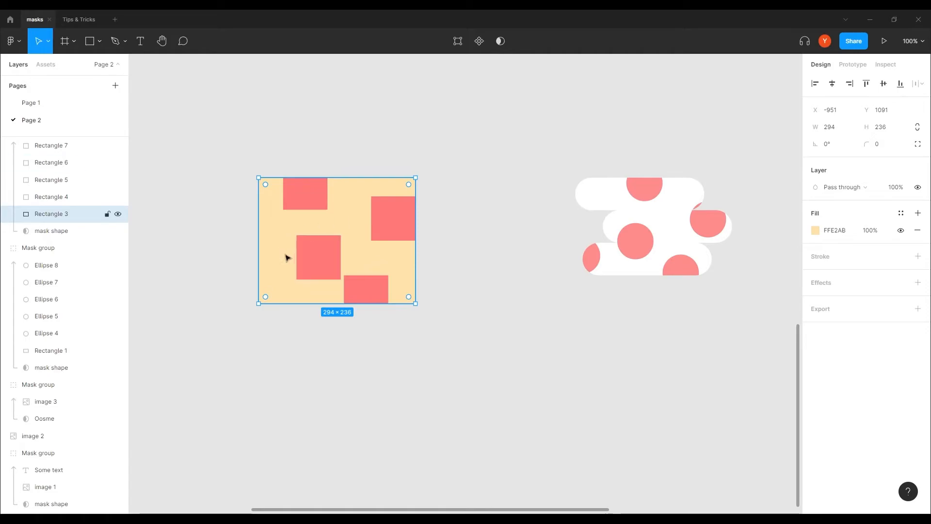
left_click(462, 375)
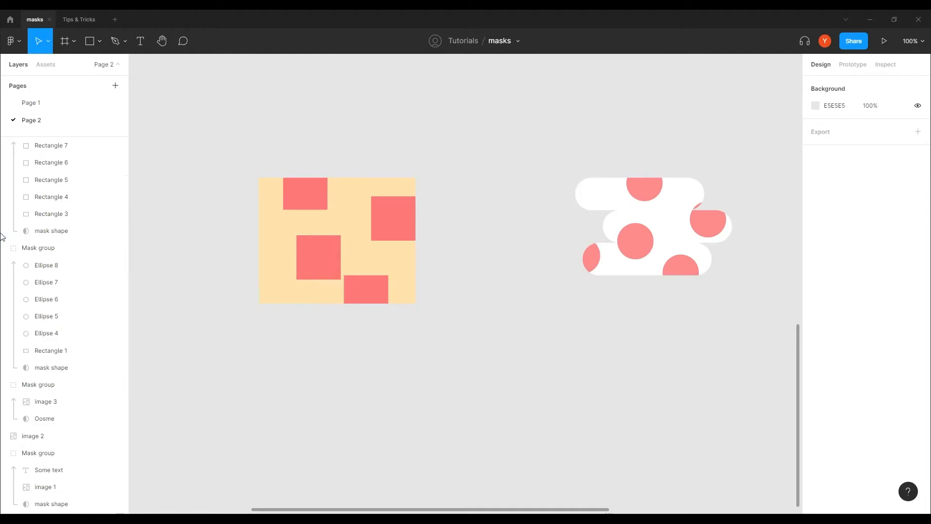
Step: Change the fill of the squares' mask shape from solid to a Linear gradient
left_click(51, 230)
left_click(815, 273)
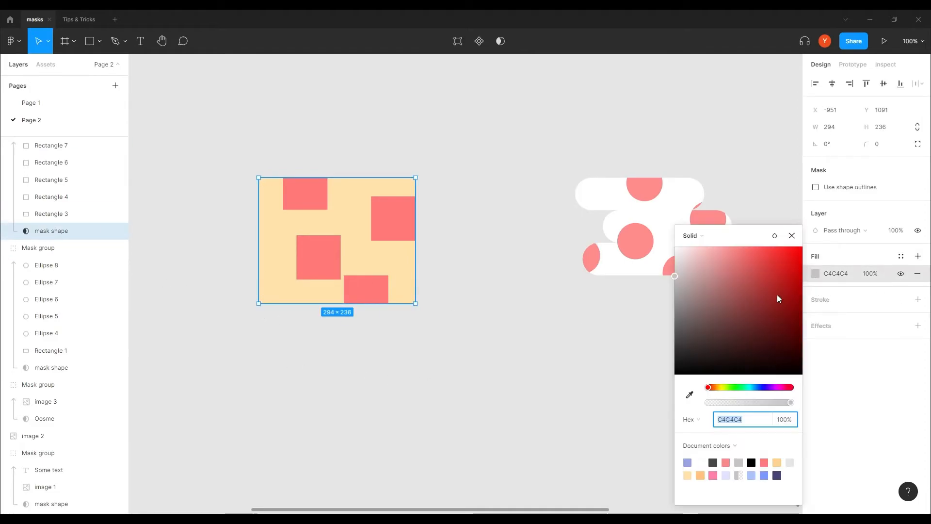
left_click(696, 236)
left_click(694, 246)
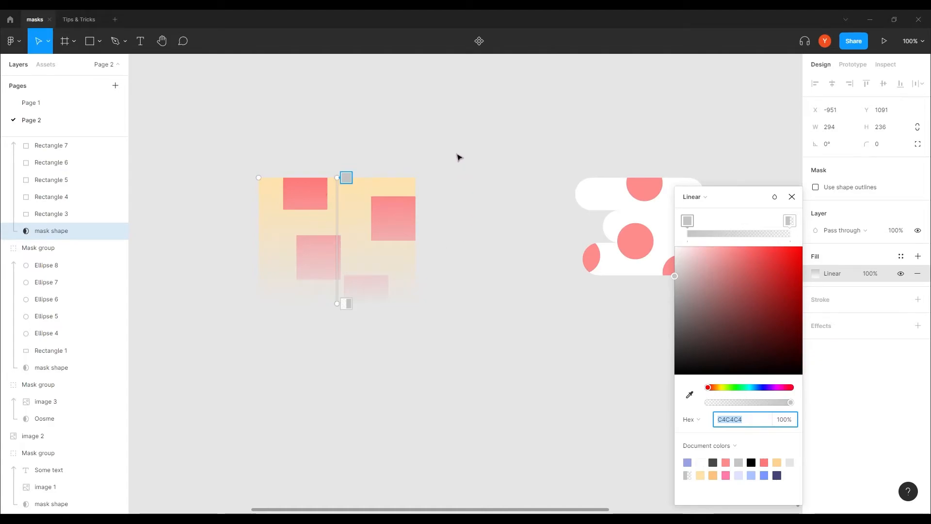
key("Escape")
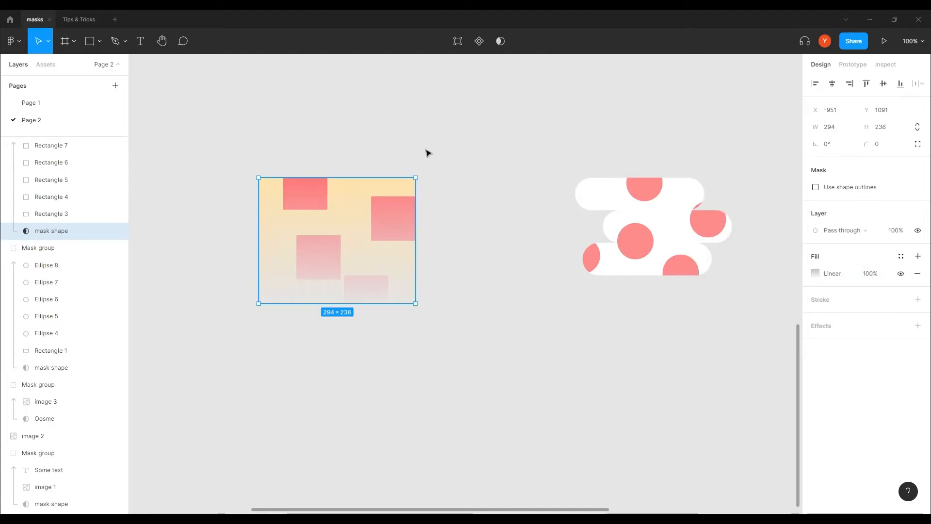
left_click(427, 152)
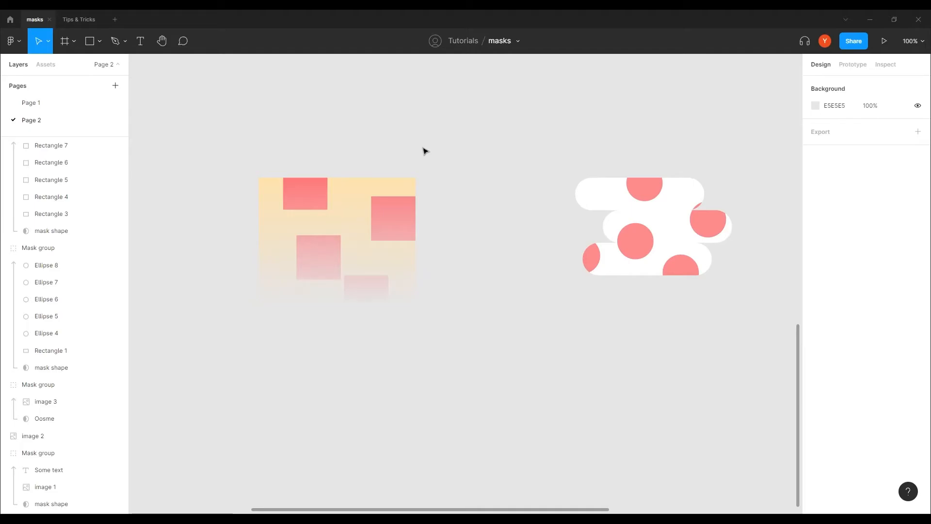
Step: Draw a circle about 174 × 174 on the forest image and duplicate it three times in an evenly spaced horizontal row
left_click_drag(505, 347, 417, 275)
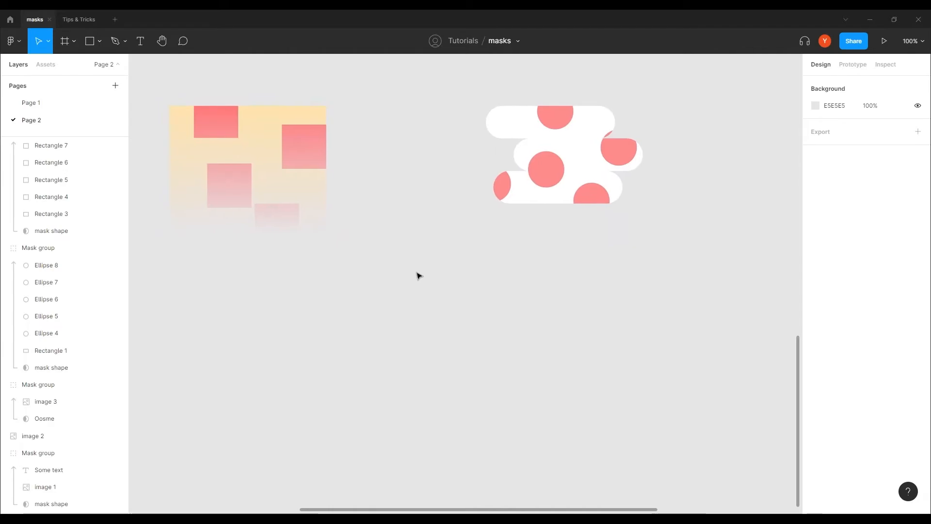
key("ctrl+minus")
left_click_drag(478, 301, 374, 367)
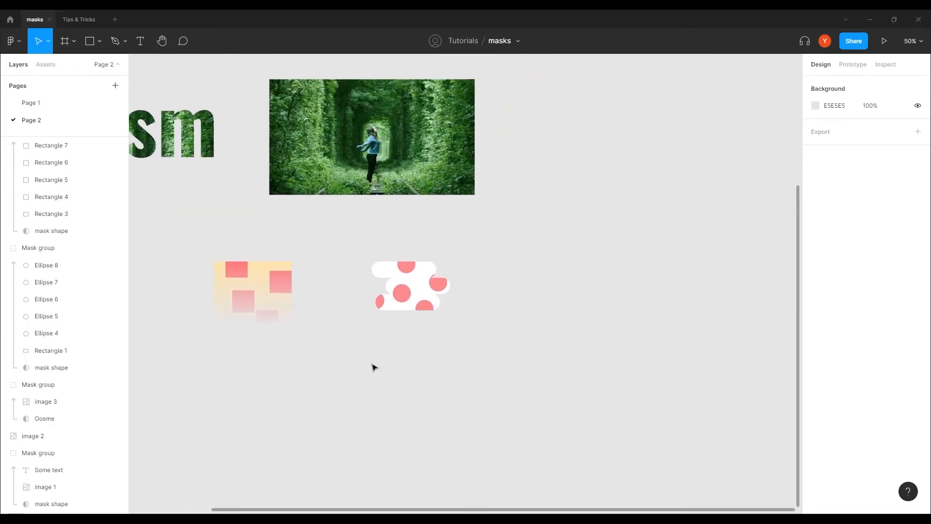
left_click_drag(329, 334, 423, 393)
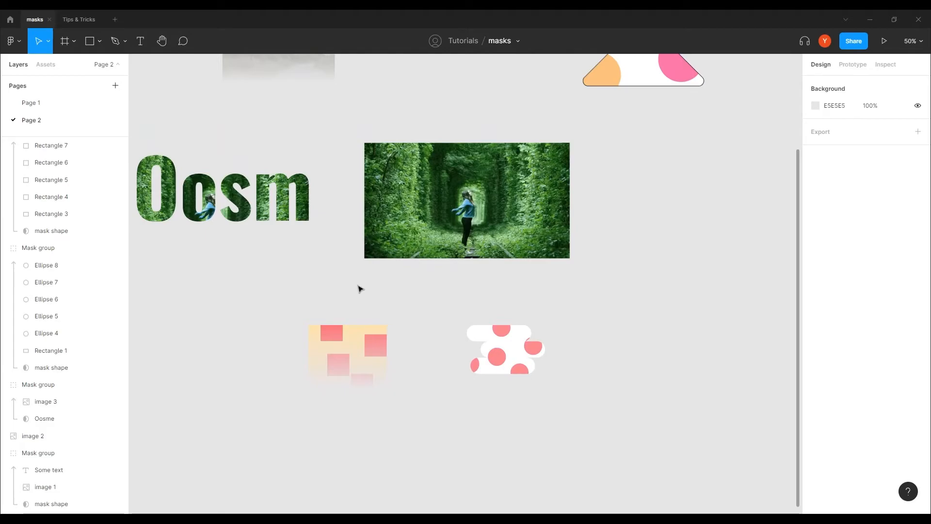
key("ctrl+plus")
scroll(311, 293, "up", 3)
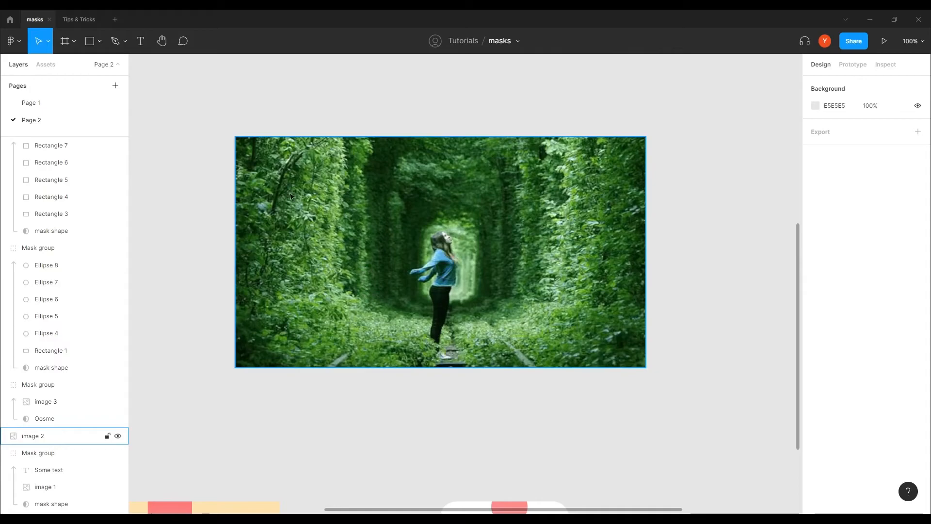
left_click(92, 43)
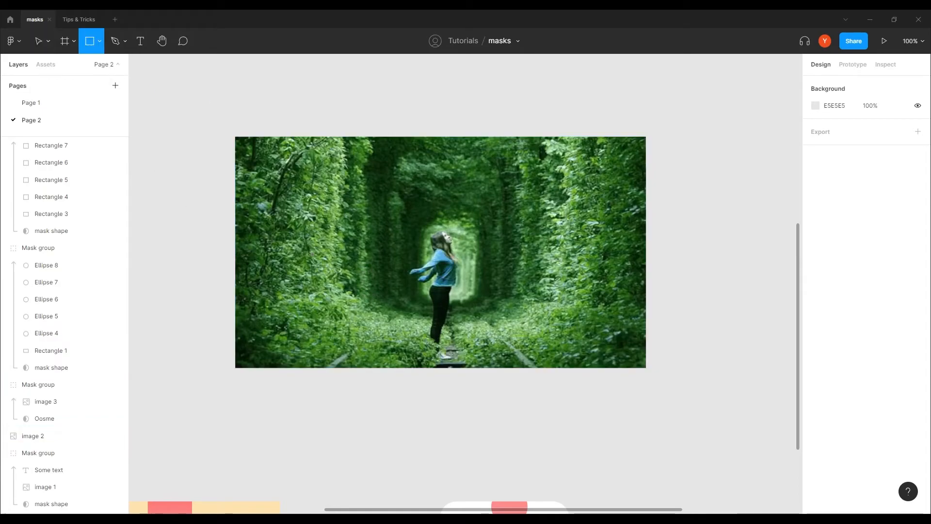
key("o")
left_click_drag(349, 161, 256, 253)
left_click_drag(293, 225, 402, 210)
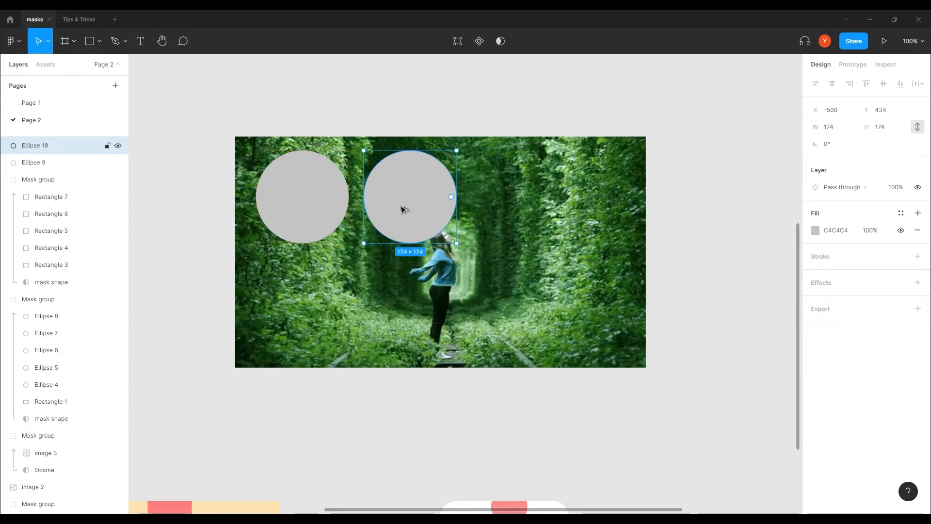
key("ctrl+d")
key("ctrl+d")
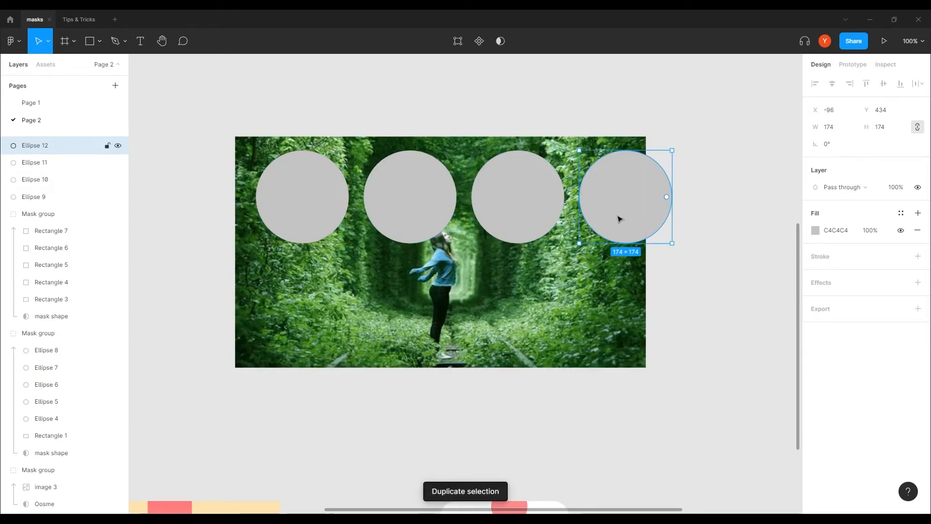
Step: Enlarge the forest image proportionally until it extends beyond the fourth circle, and select all four circles
left_click(562, 311)
left_click_drag(644, 370, 682, 394)
left_click(628, 231)
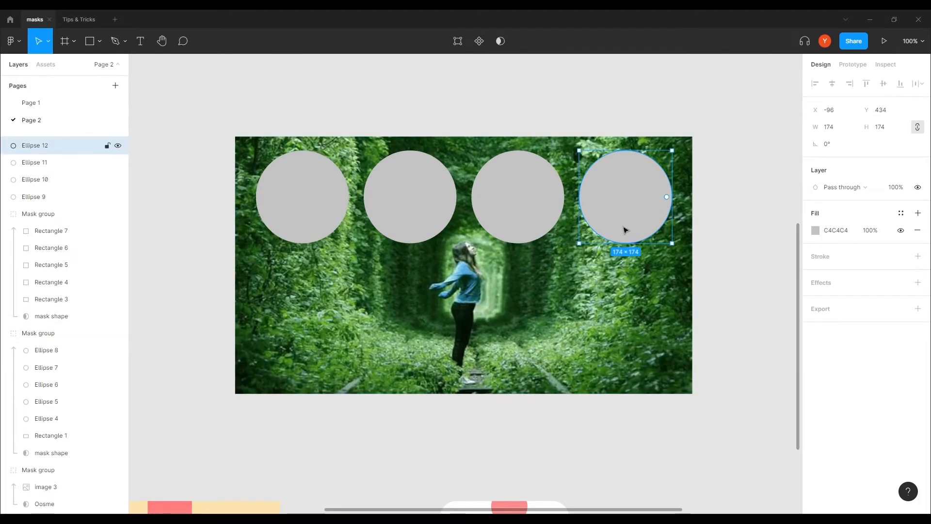
left_click(499, 208, "shift")
left_click(410, 208, "shift")
left_click(342, 210, "shift")
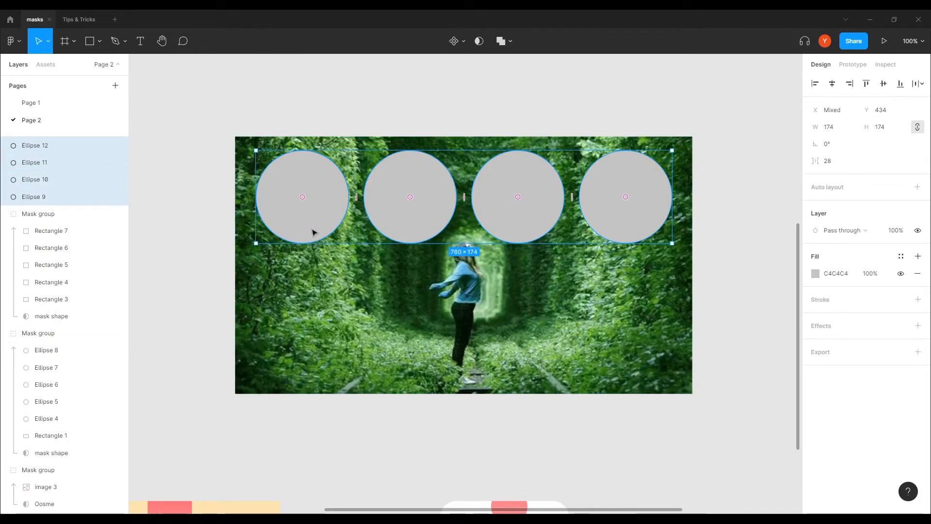
Step: Duplicate the row of four circles lower on the forest image and combine all eight circles with Union
left_click_drag(313, 232, 316, 355)
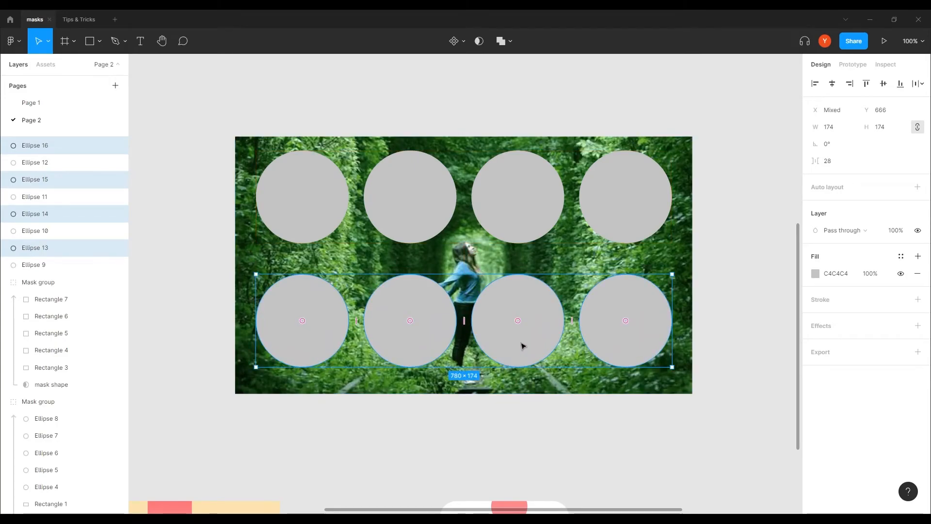
left_click(622, 210, "shift")
left_click(519, 203, "shift")
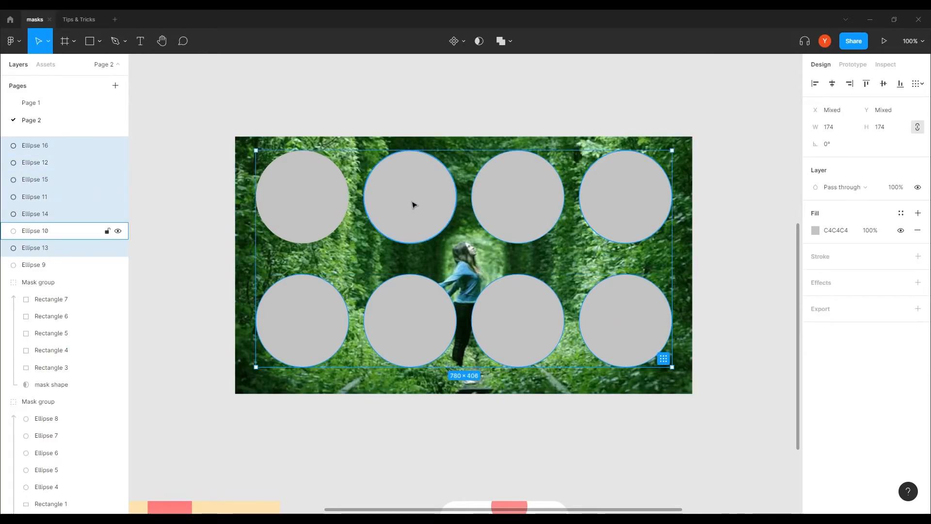
left_click(416, 204, "shift")
left_click(279, 207, "shift")
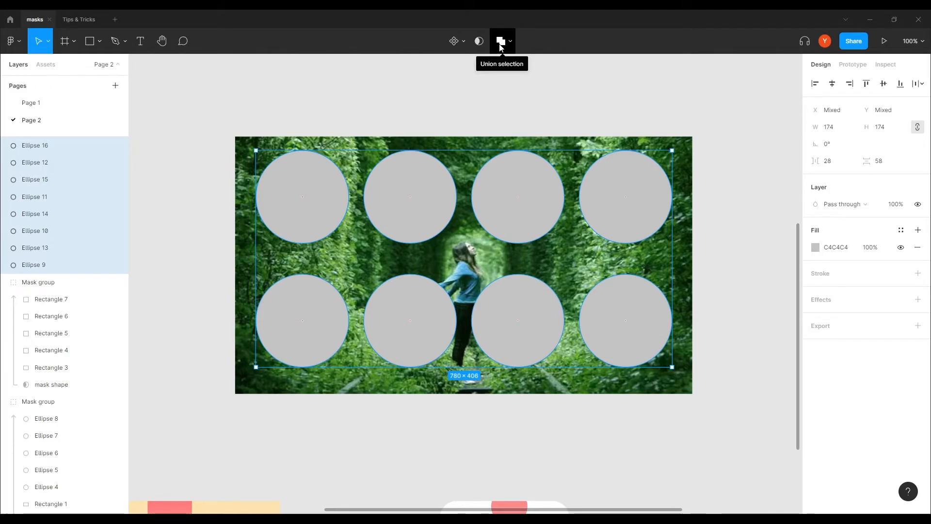
left_click(500, 44)
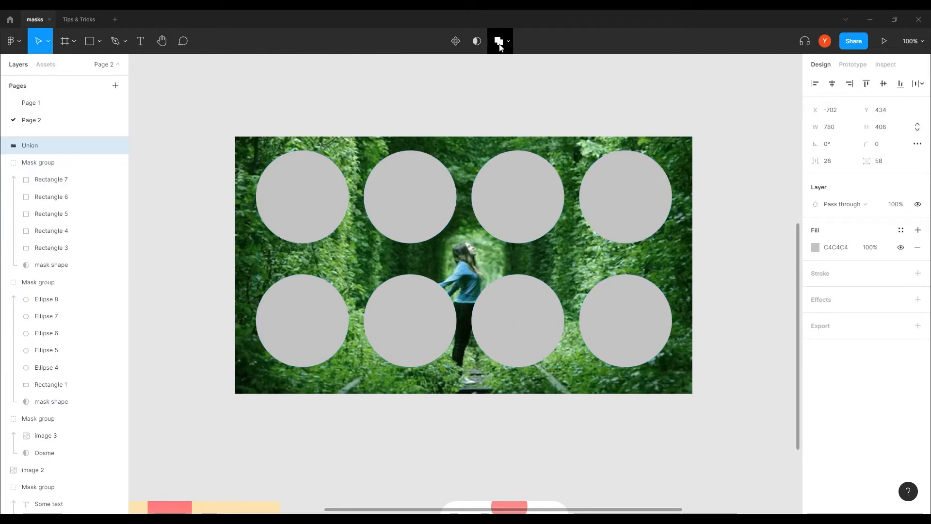
Step: Inspect the circles grouped inside the union and shift the union slightly so it sits centred on the forest image
left_click(6, 148)
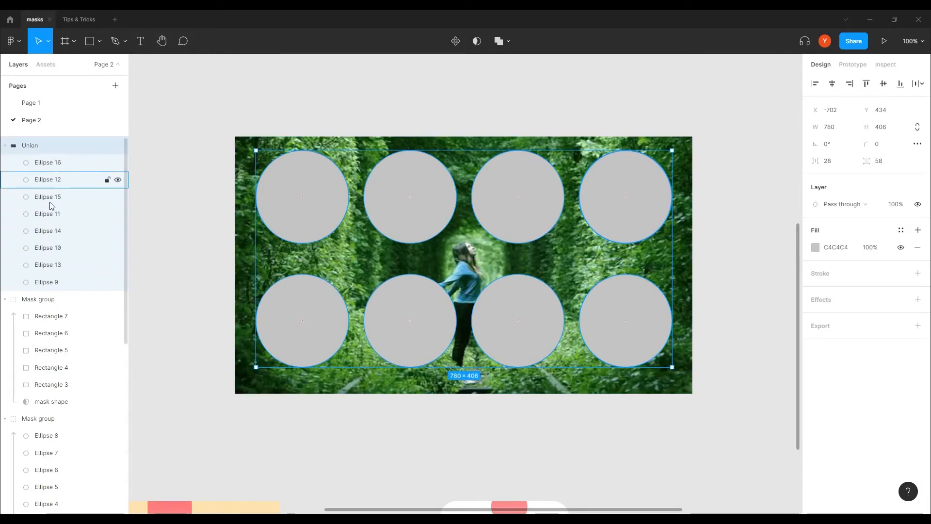
left_click(5, 145)
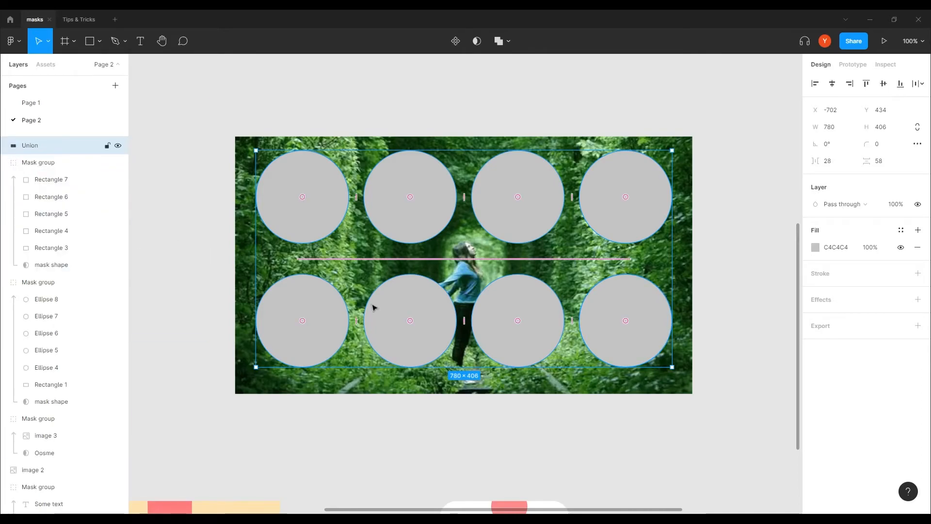
left_click_drag(445, 251, 450, 258)
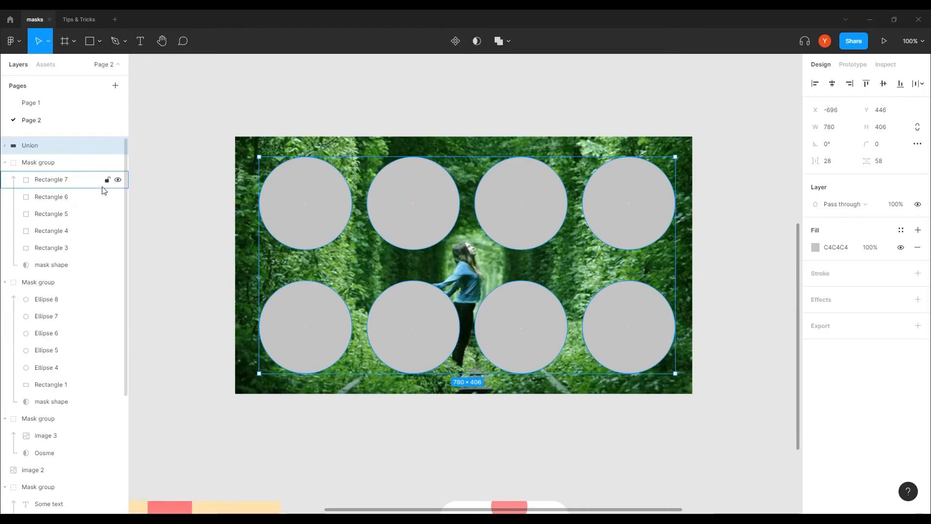
Step: Move the forest image above the union in the layer order and mask it with the union
left_click(237, 151)
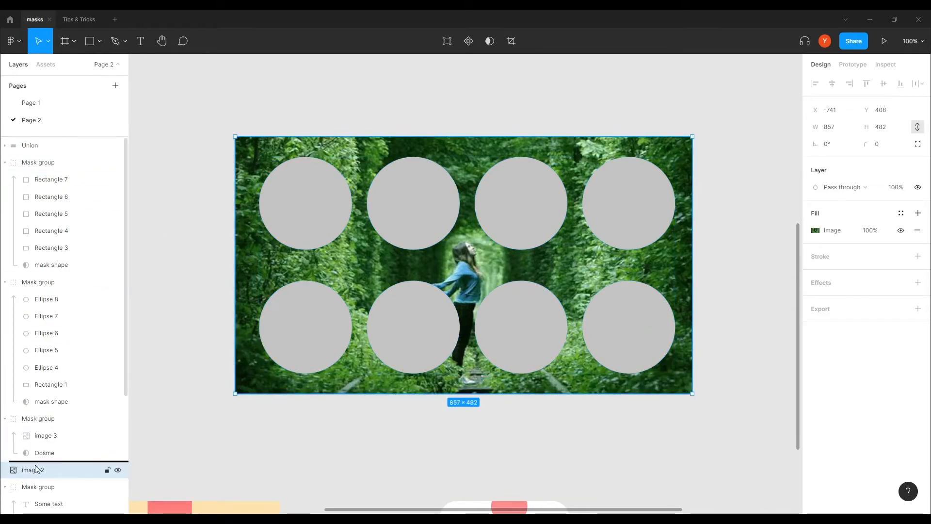
left_click_drag(13, 151, 13, 143)
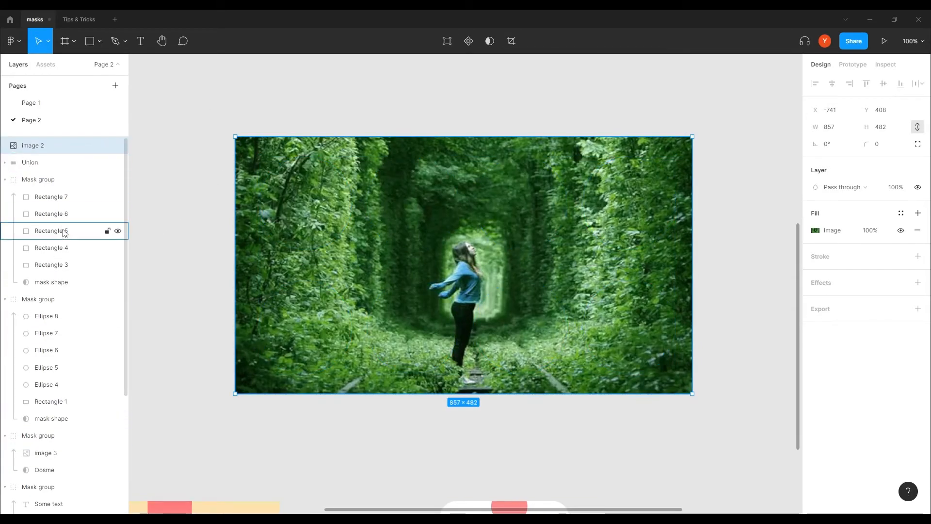
left_click(38, 162, "shift")
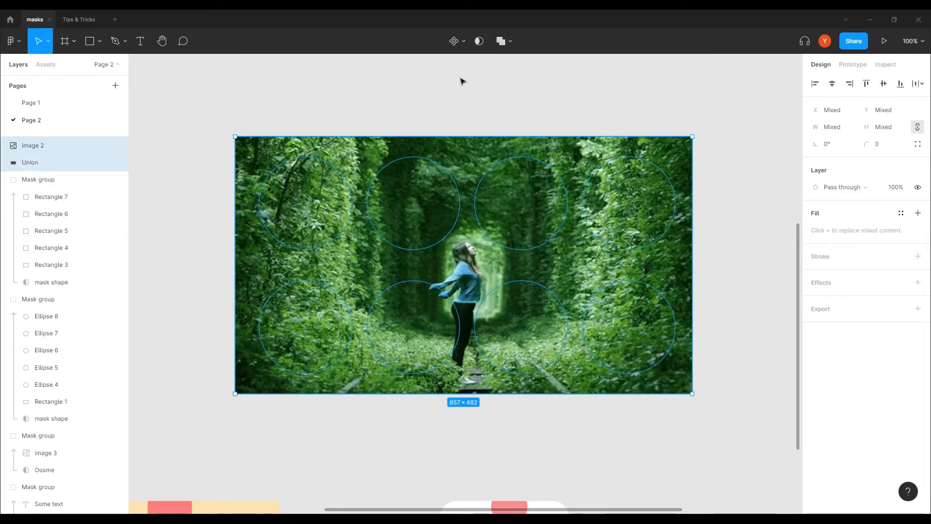
left_click(479, 40)
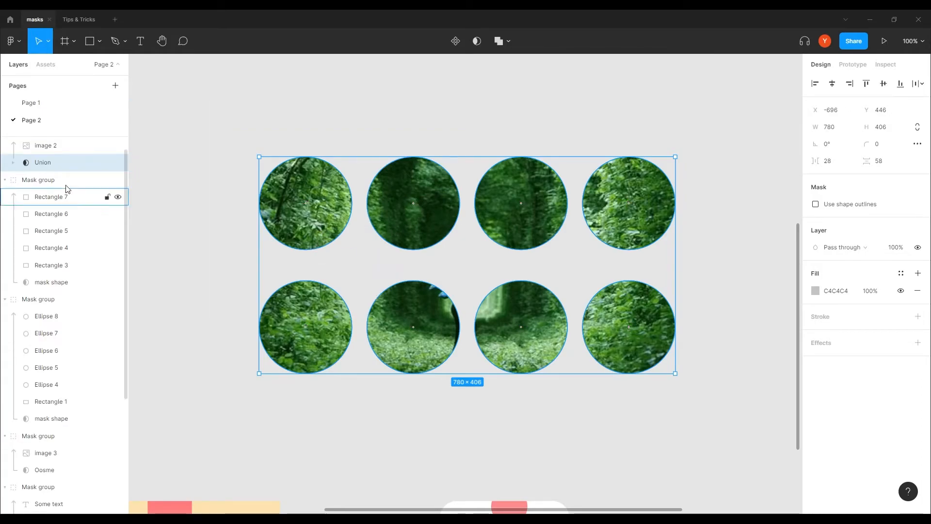
Step: Shrink the third circle of the mask's lower row to about 125 × 125 and move it up between the two rows
left_click(13, 163)
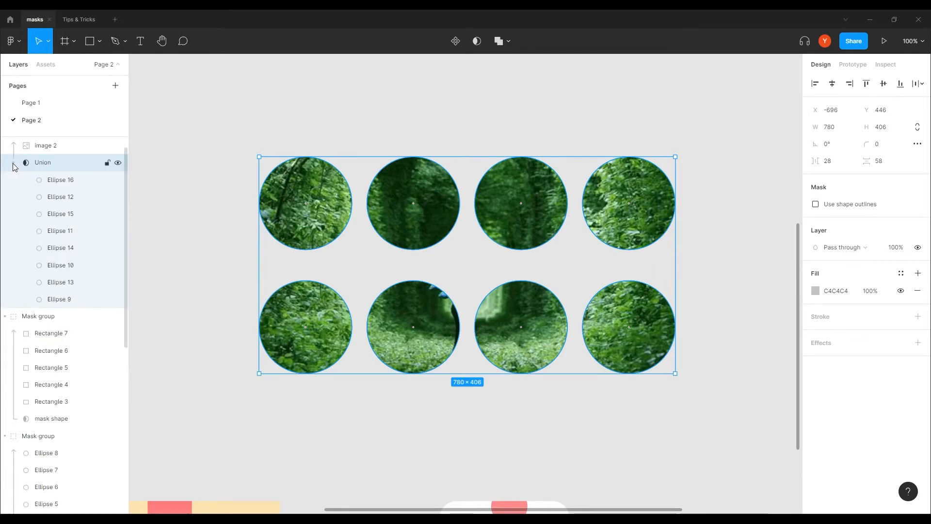
left_click(68, 216)
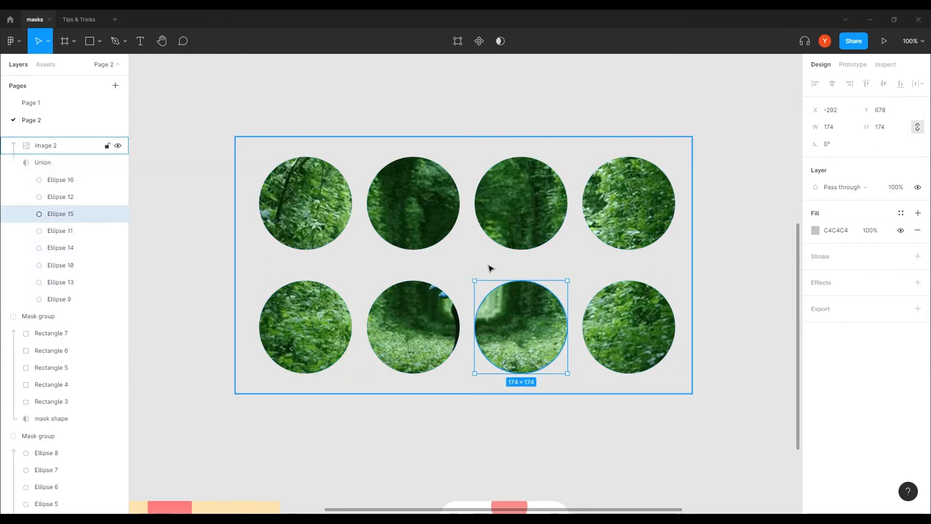
left_click_drag(475, 276, 500, 307)
left_click_drag(537, 331, 559, 269)
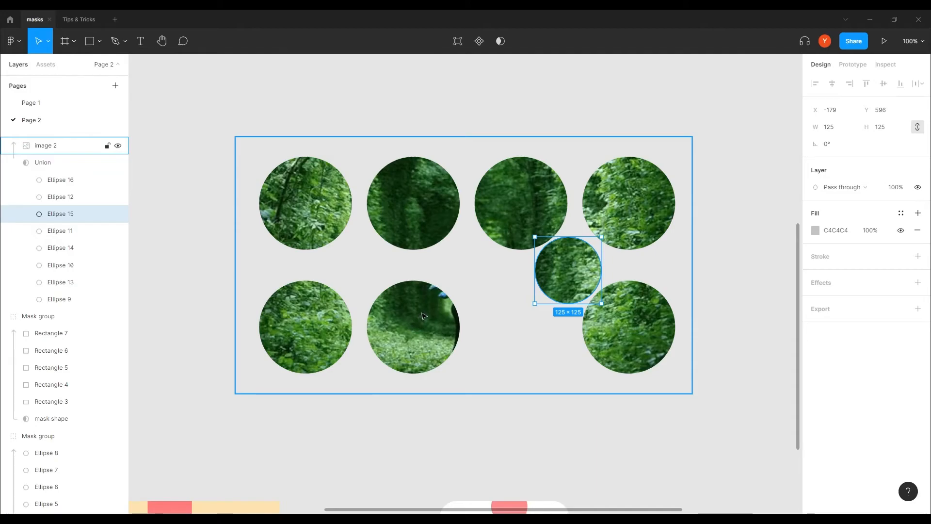
Step: Shift the forest image slightly to the left inside the circle mask
scroll(458, 403, "down", 3)
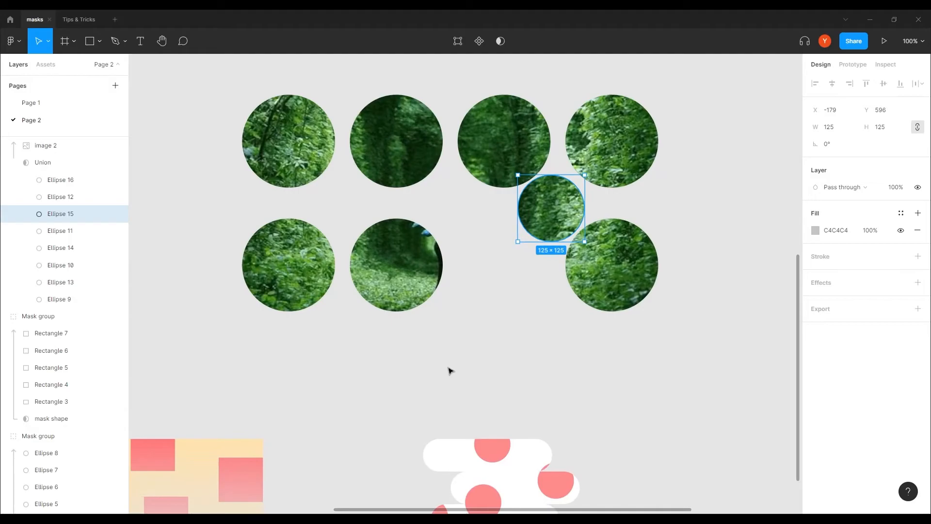
key("minus")
scroll(490, 333, "up", 2)
left_click(624, 290)
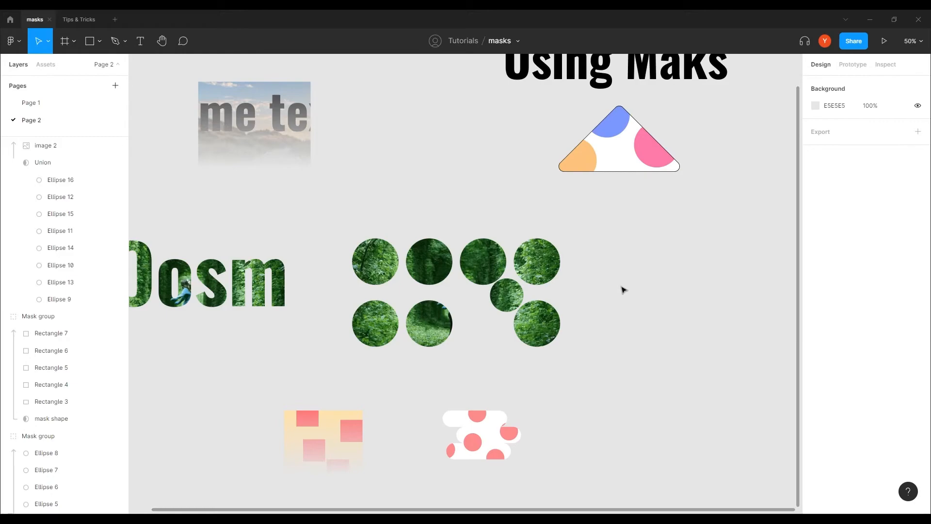
left_click(43, 146)
left_click_drag(383, 274, 376, 272)
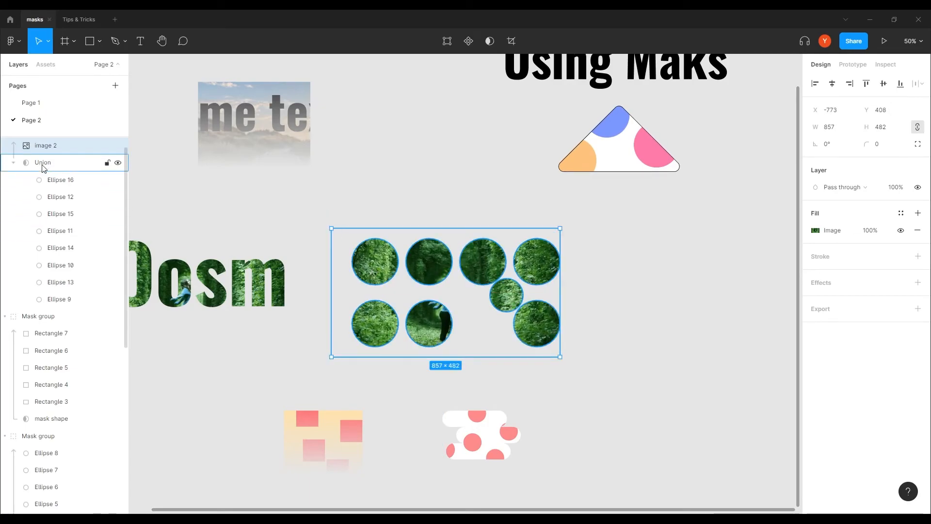
Step: Enlarge the masked forest image to about 1199 × 674 and reposition it behind the circles
left_click(15, 164)
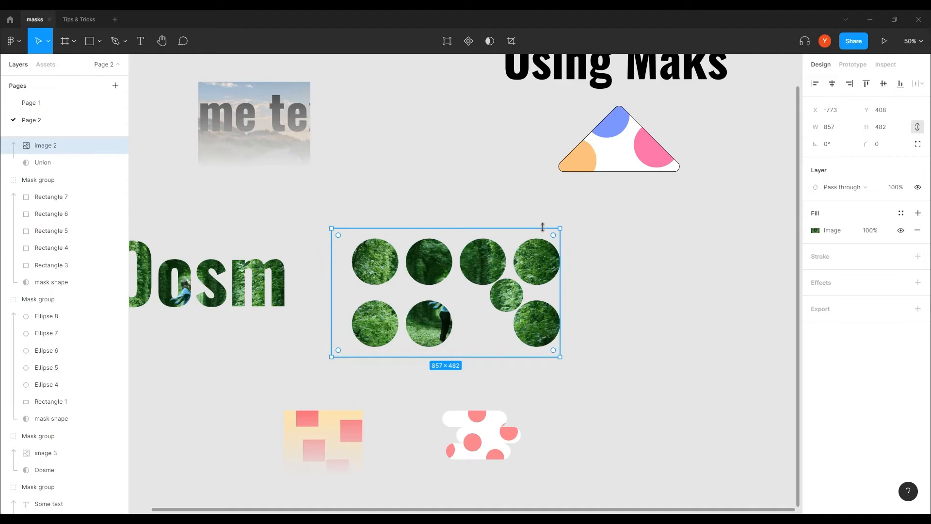
left_click_drag(561, 227, 605, 202)
left_click_drag(444, 266, 428, 287)
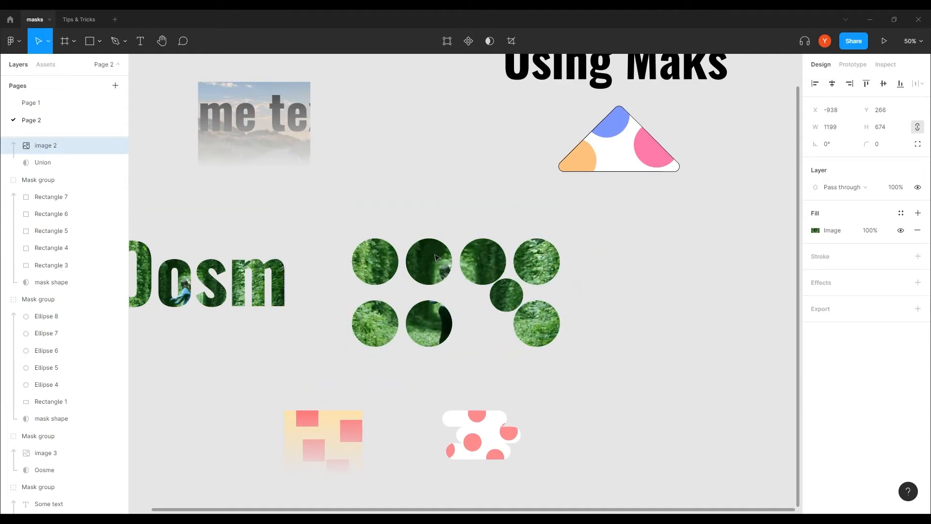
key("Escape")
left_click(642, 273)
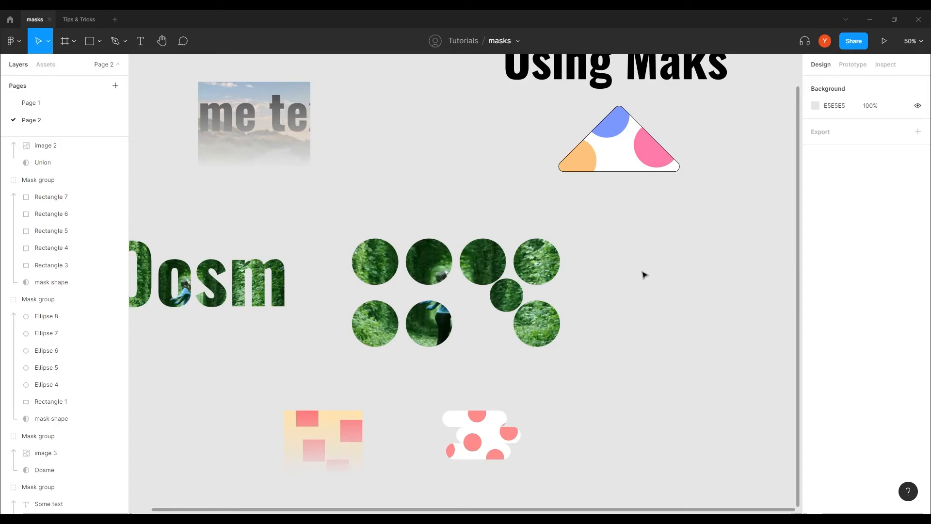
Step: Draw a frame about 560 × 438 on the empty canvas below the masked triangle
scroll(533, 310, "right", 5)
scroll(438, 305, "right", 3)
scroll(439, 305, "down", 1)
left_click(63, 48)
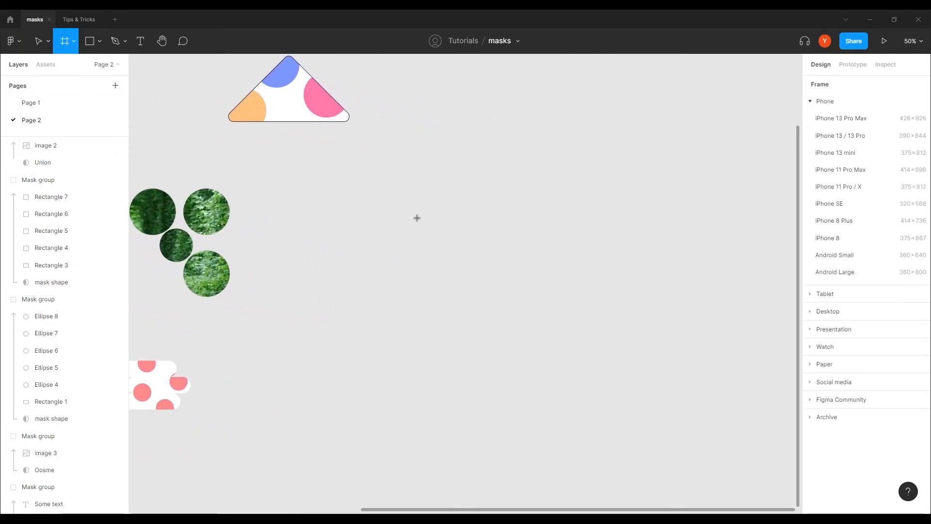
scroll(417, 218, "up", 4)
left_click_drag(313, 253, 463, 369)
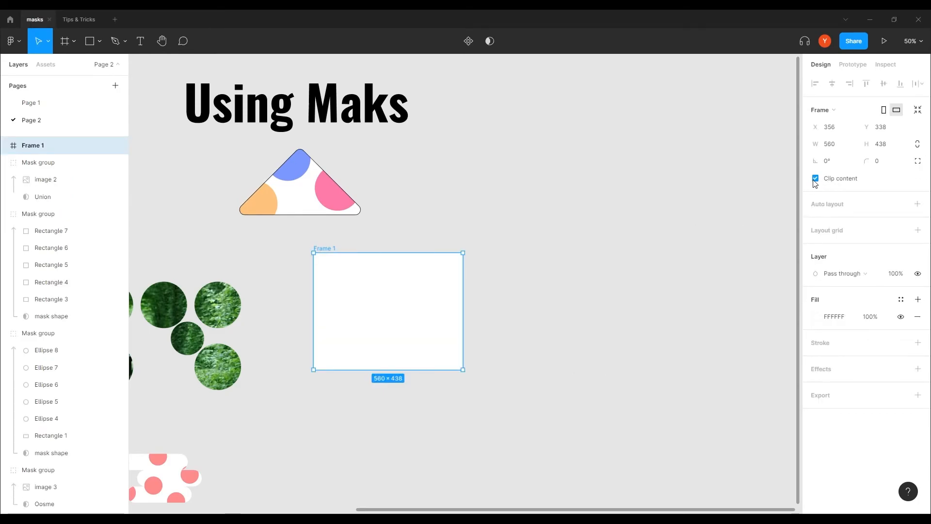
Step: Draw a rectangle about 274 × 242 over the frame's upper-right corner, extending past its edges and stacked above the frame
left_click(92, 46)
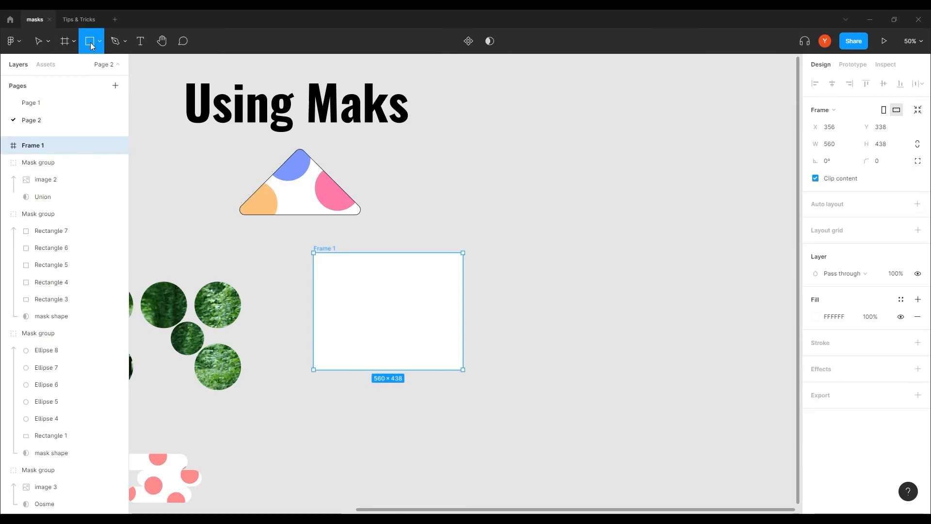
left_click_drag(474, 241, 401, 306)
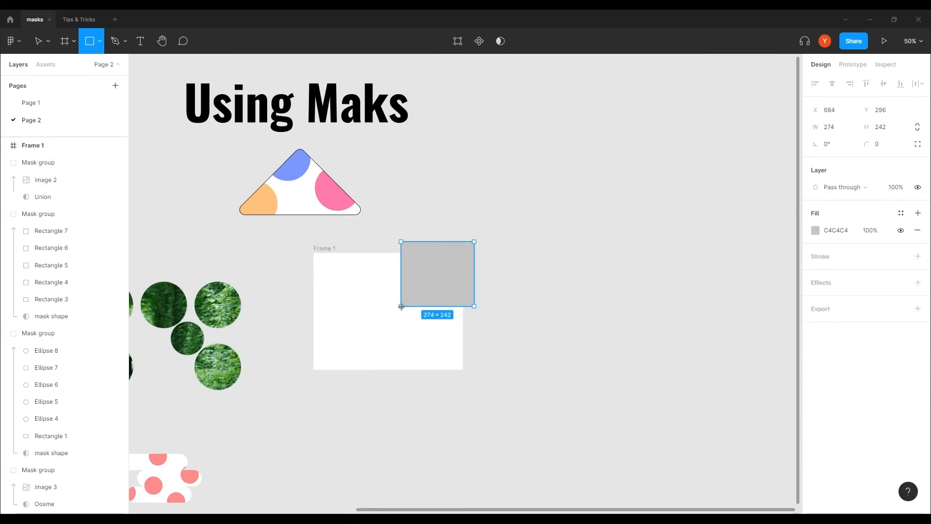
left_click_drag(31, 149, 33, 162)
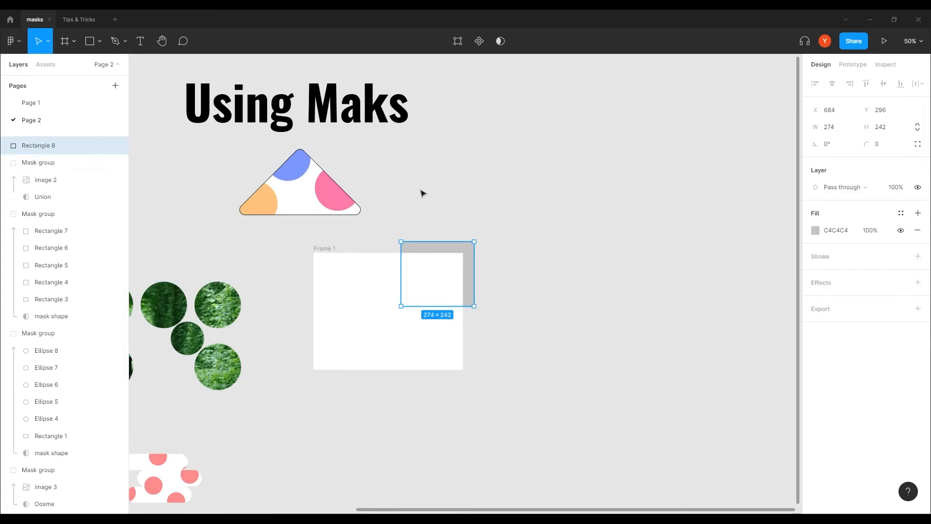
key("ctrl+z")
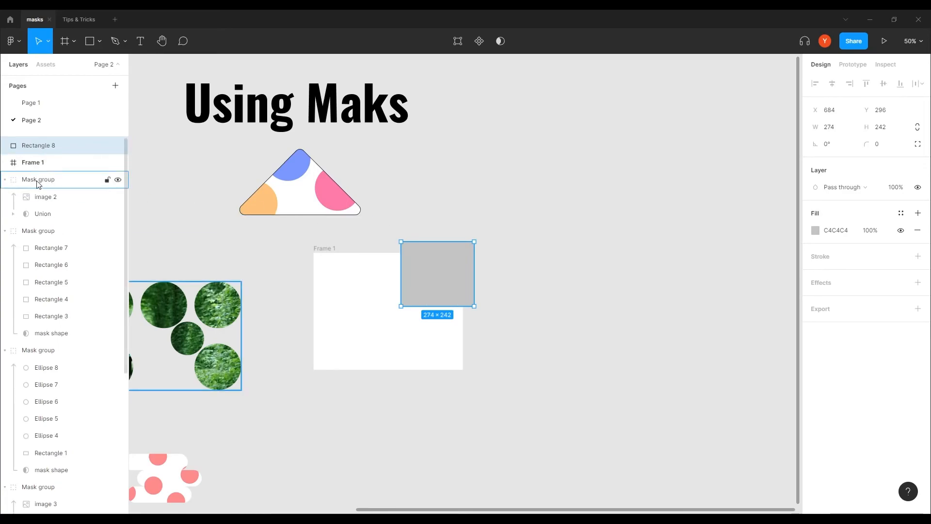
Step: Rename the frame as "our frame" and nest the rectangle inside it
double_click(33, 163)
type("our frame")
key("Return")
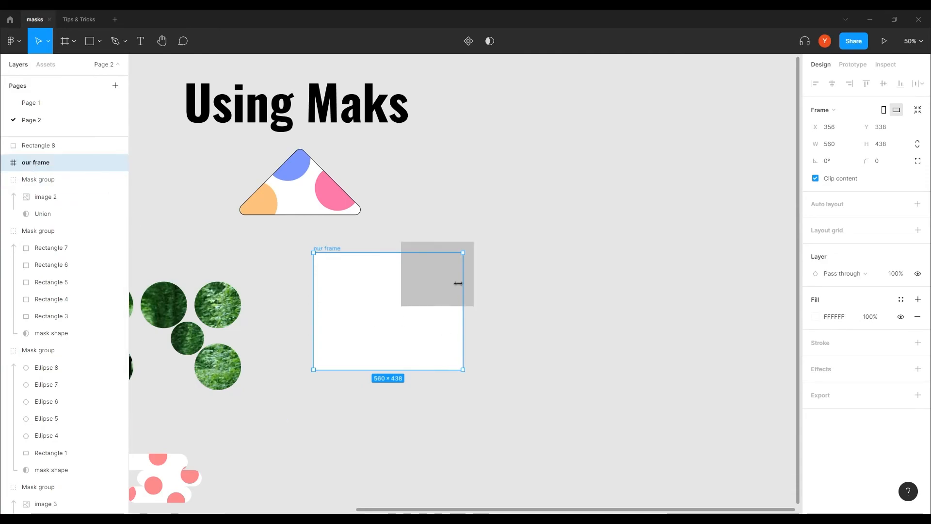
left_click(419, 277)
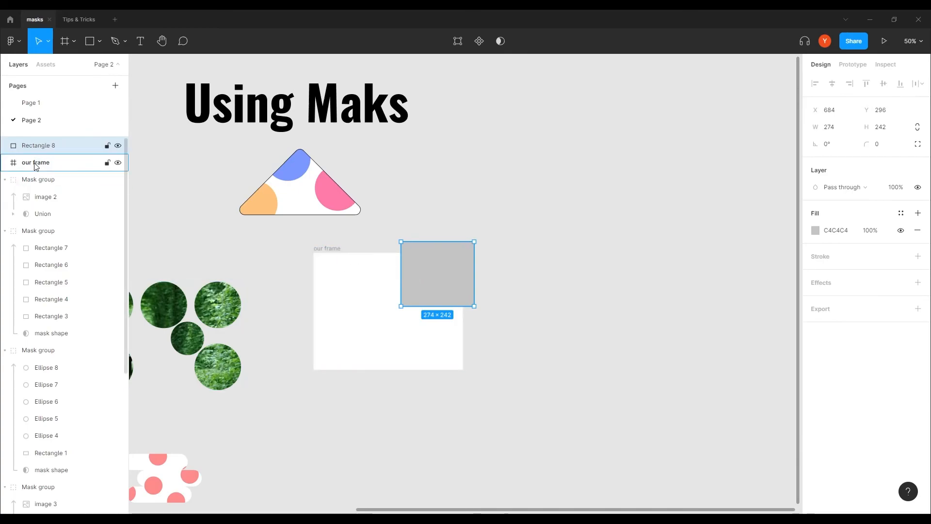
left_click_drag(36, 147, 35, 166)
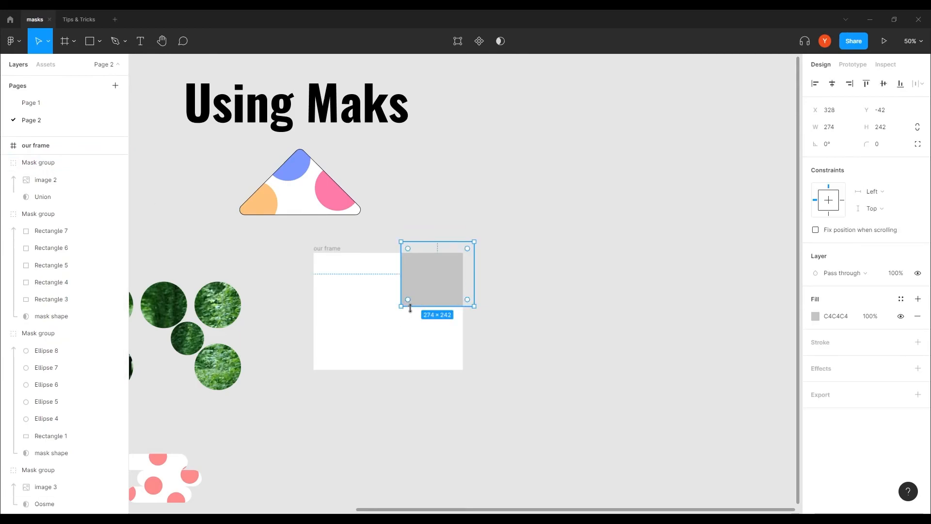
Step: Shrink the nested rectangle to about 181 × 160 and place two copies across the frame's top and left edges
left_click_drag(401, 305, 370, 273)
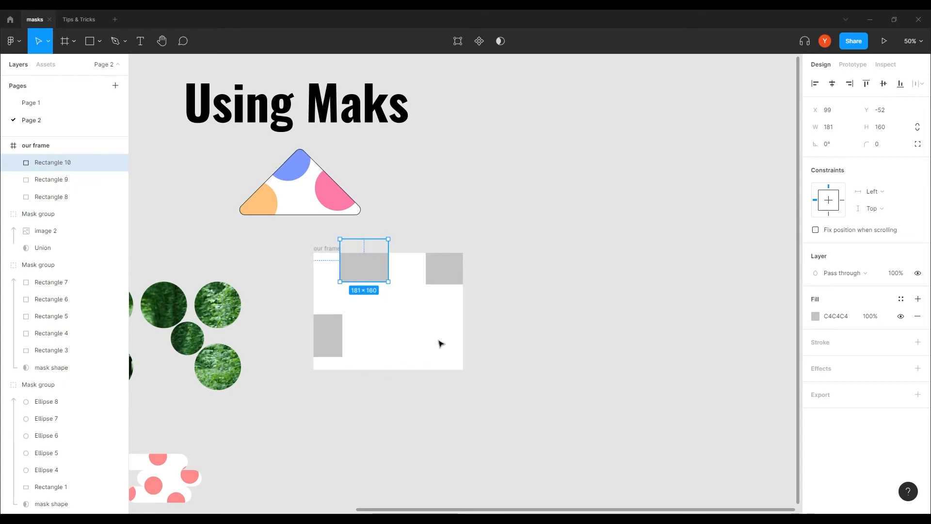
left_click(528, 226)
left_click(337, 256)
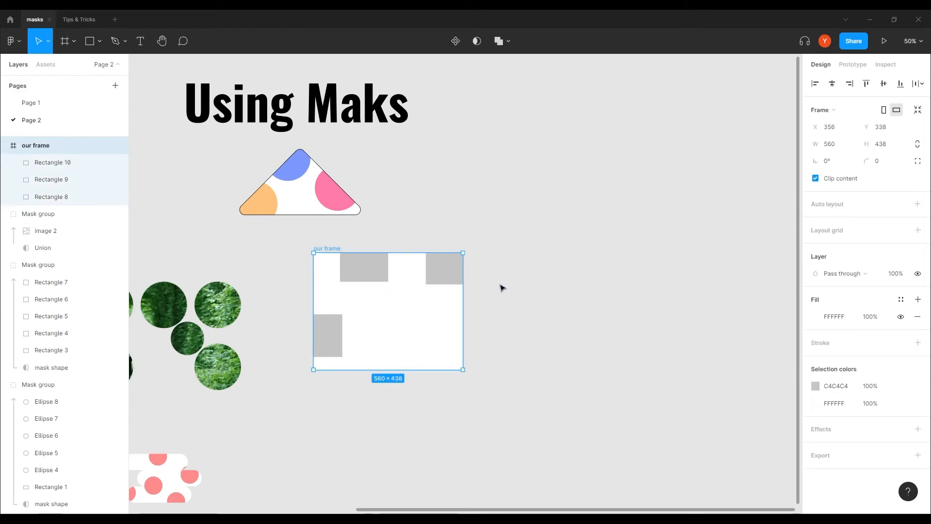
left_click_drag(502, 288, 552, 252)
key("ctrl+=")
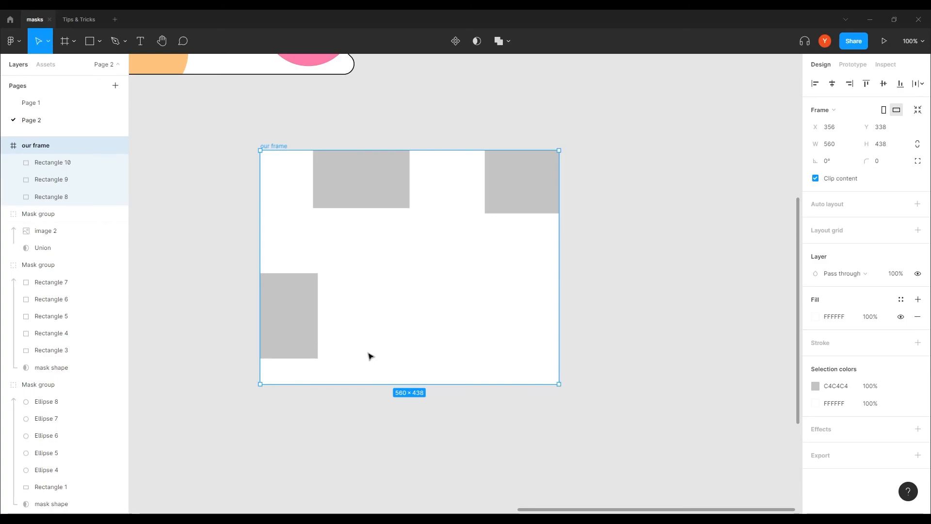
key("minus")
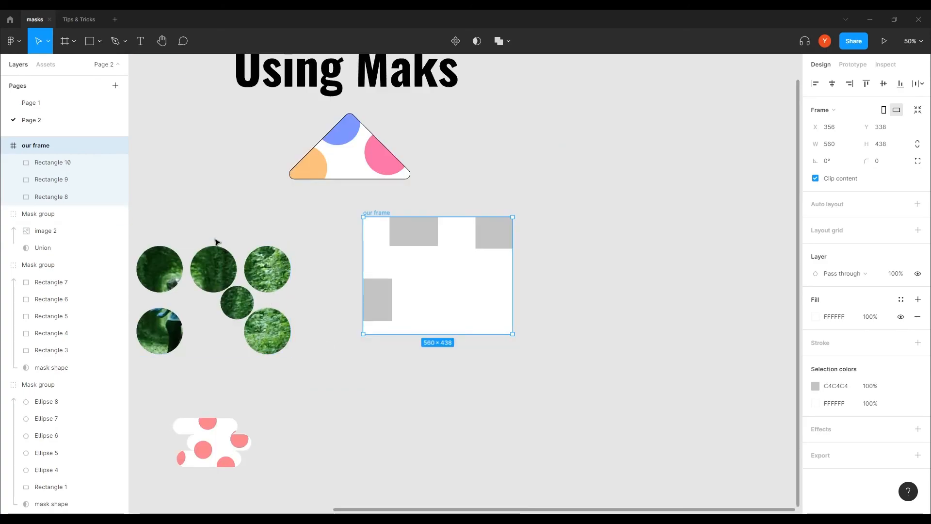
scroll(426, 210, "left", 5)
scroll(480, 238, "down", 2)
scroll(480, 238, "right", 3)
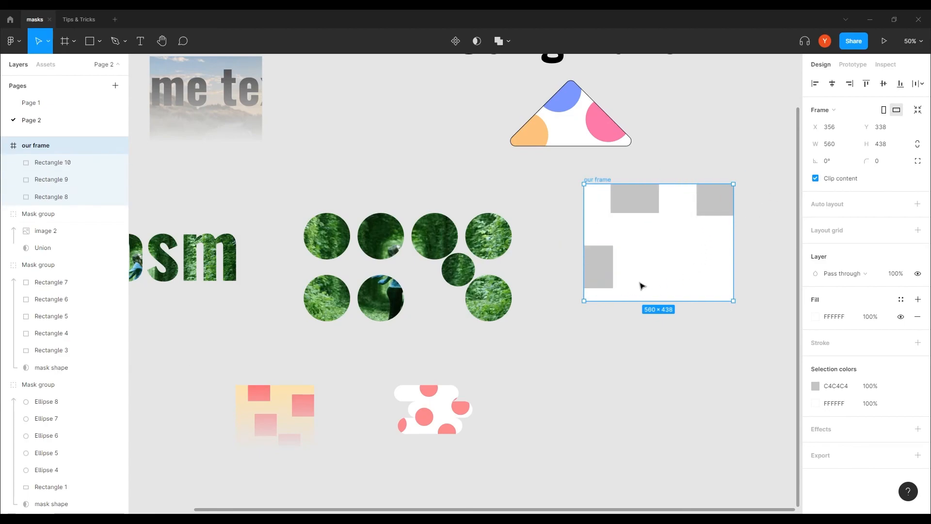
scroll(609, 339, "right", 5)
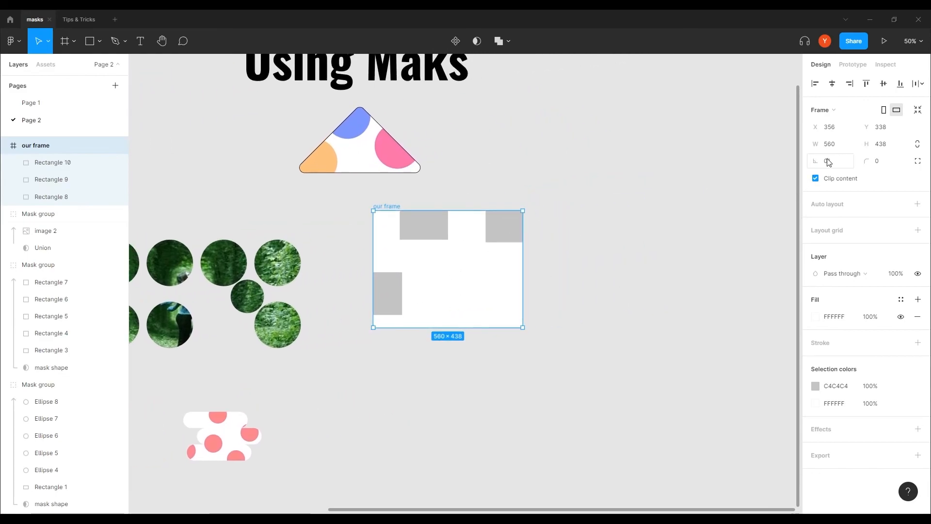
Step: Set the width of "our frame" to 438 to make it square and round its corners with a radius of 250
left_click(830, 153)
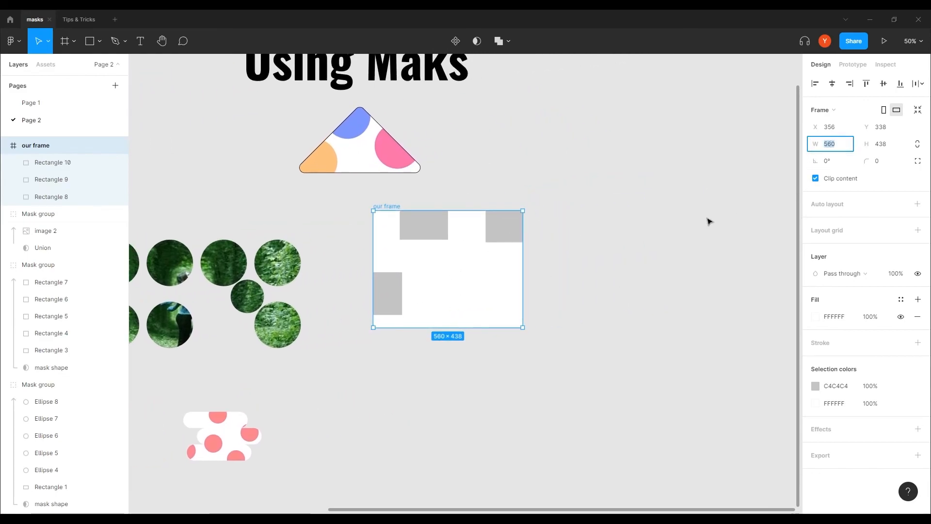
key("Return")
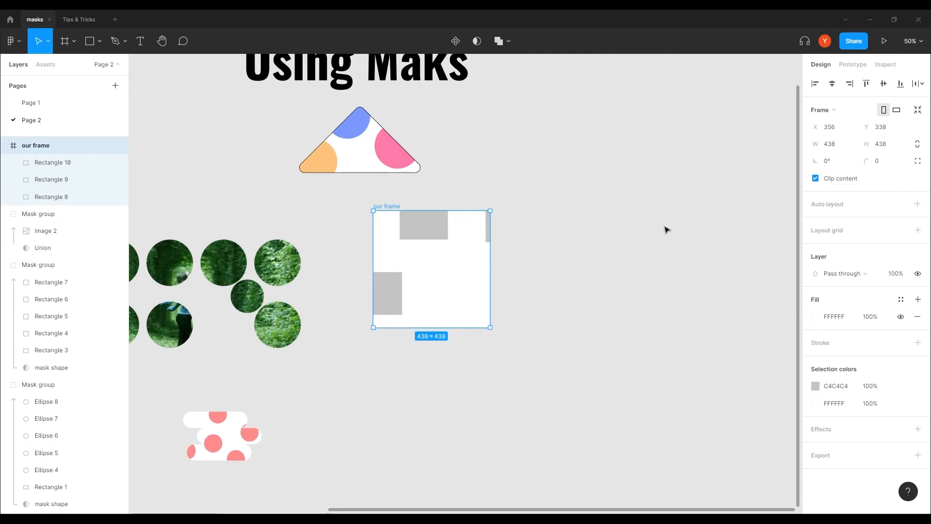
scroll(540, 264, "left", 1)
scroll(540, 263, "down", 1)
key("shift+0")
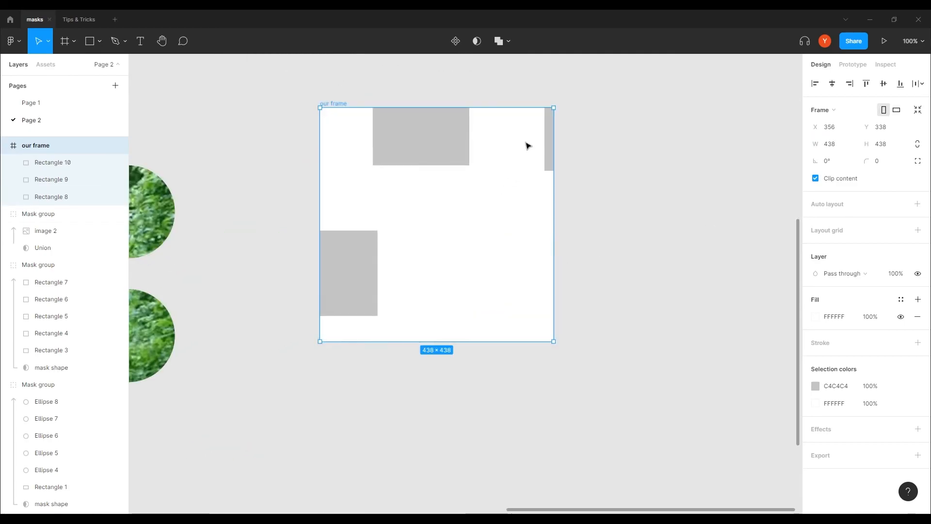
left_click(889, 145)
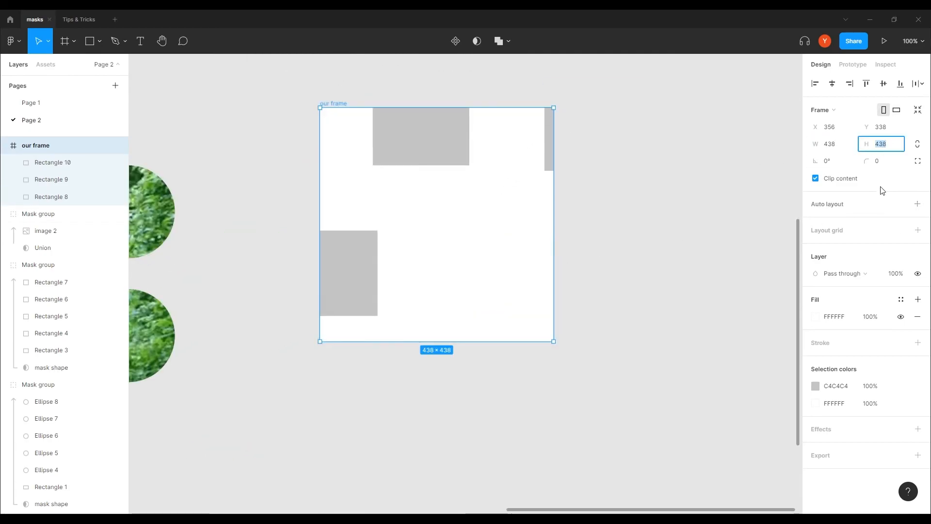
key("Tab")
type("250")
key("Return")
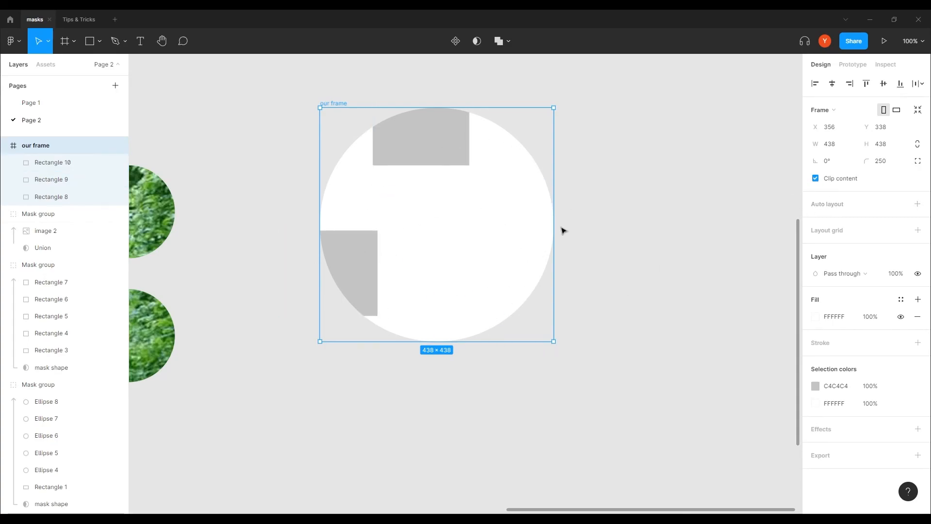
Step: Review the text, circle, gradient and flattened-shape mask examples across the canvas for comparison with the rounded frame
scroll(324, 368, "left", 3)
key("ctrl+minus")
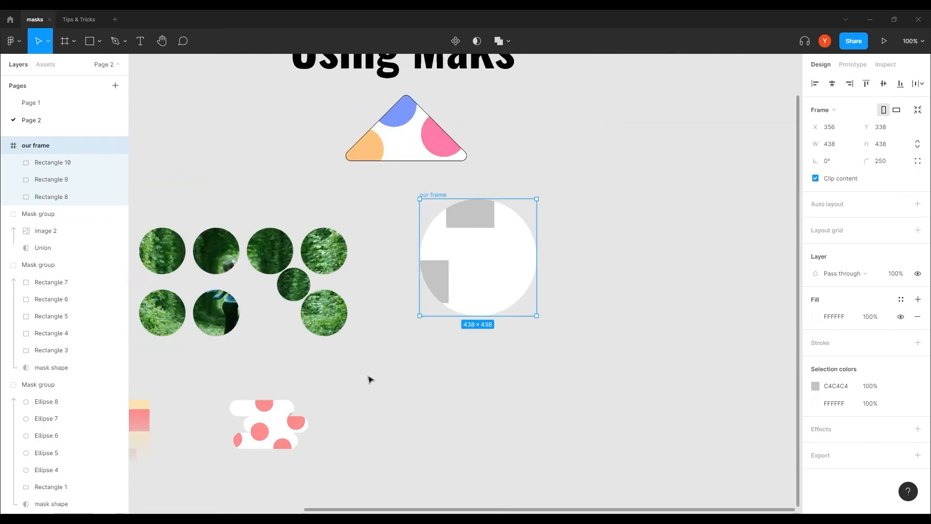
key("ctrl+minus")
left_click_drag(244, 358, 396, 284)
key("ctrl+plus")
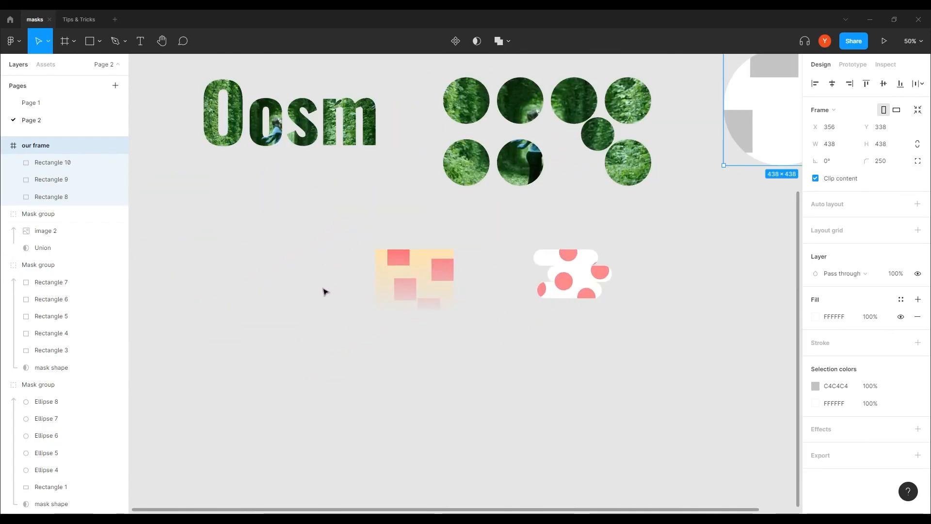
scroll(322, 291, "up", 5)
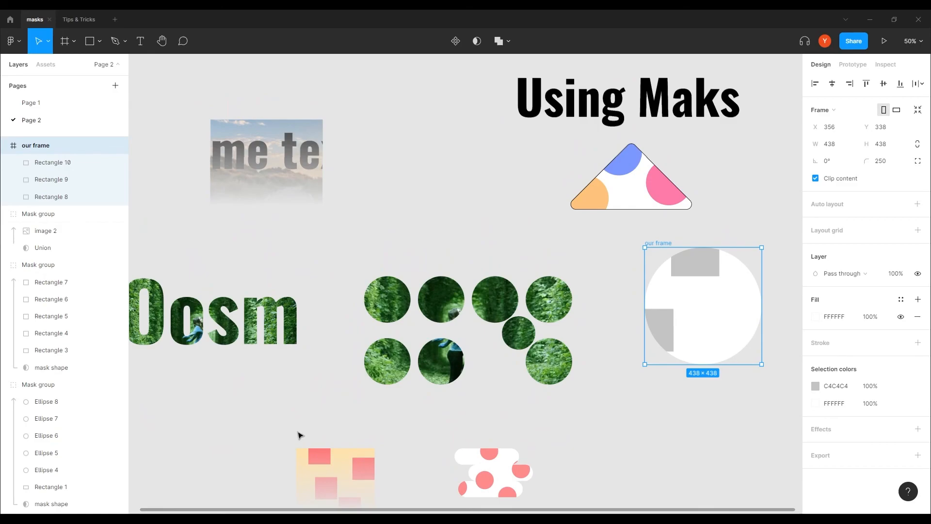